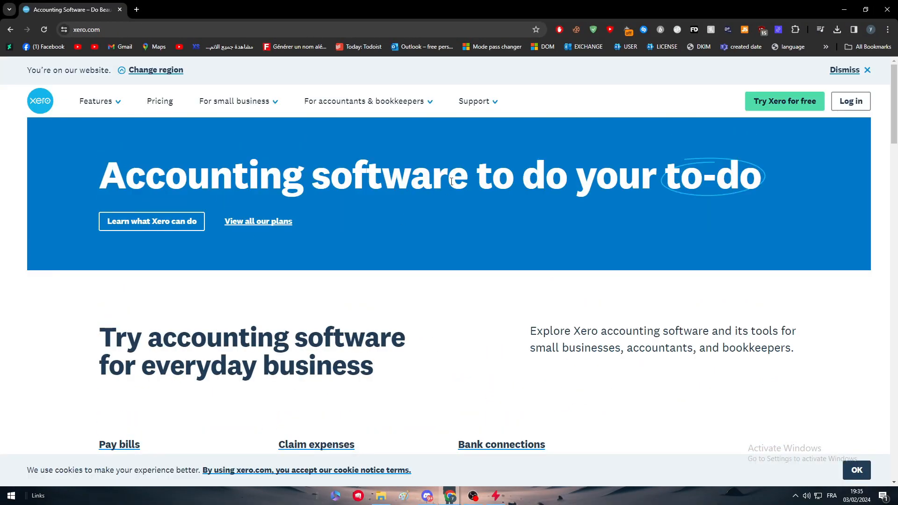
# - Remove a stray character from the Xero site address and dismiss the suggestions
pyautogui.click(156, 27)
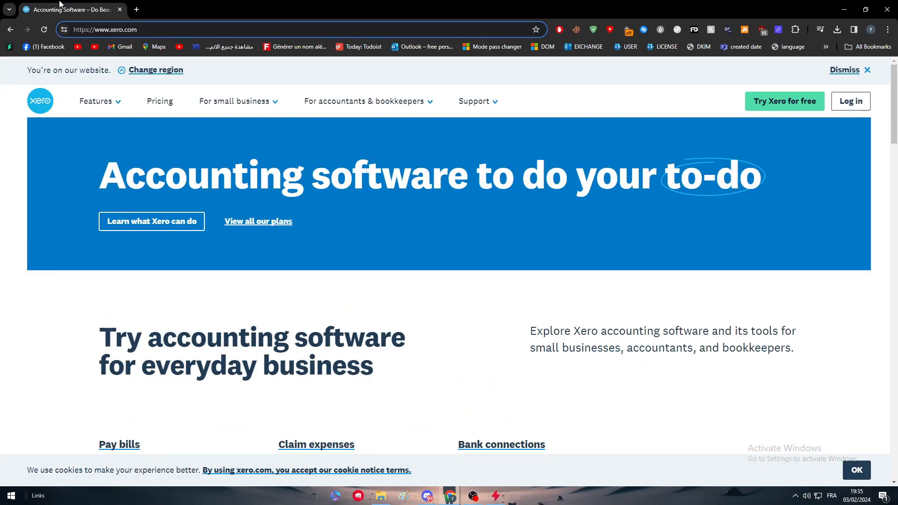
pyautogui.write('-')
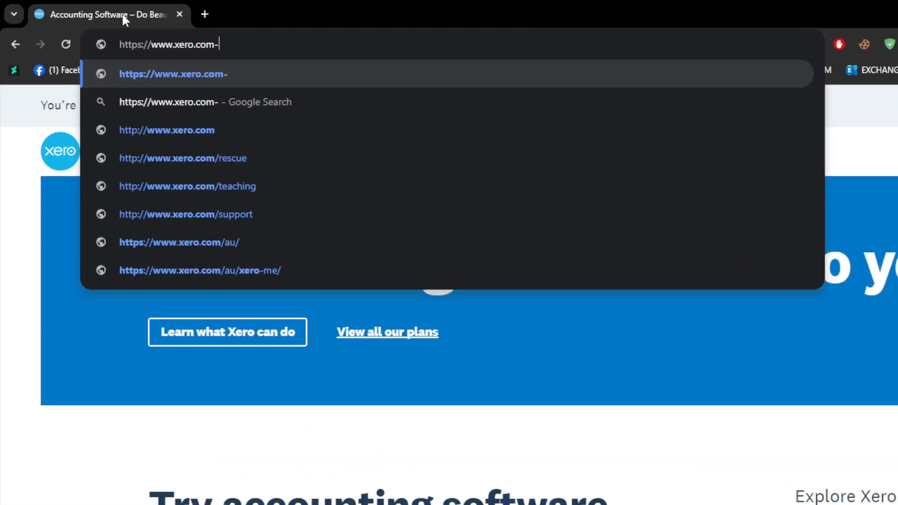
pyautogui.press('BackSpace')
pyautogui.click(68, 265)
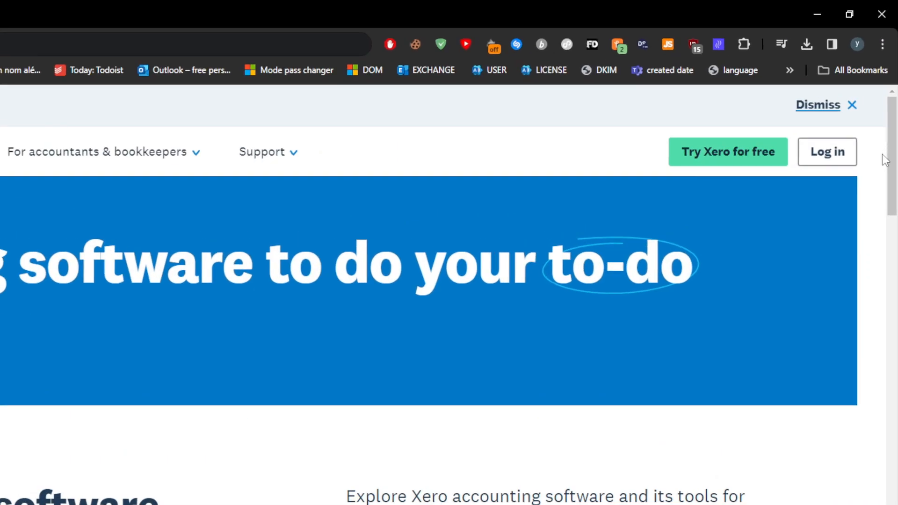
# - Try the Xero login page with the saved email, then go back to the homepage
pyautogui.click(856, 95)
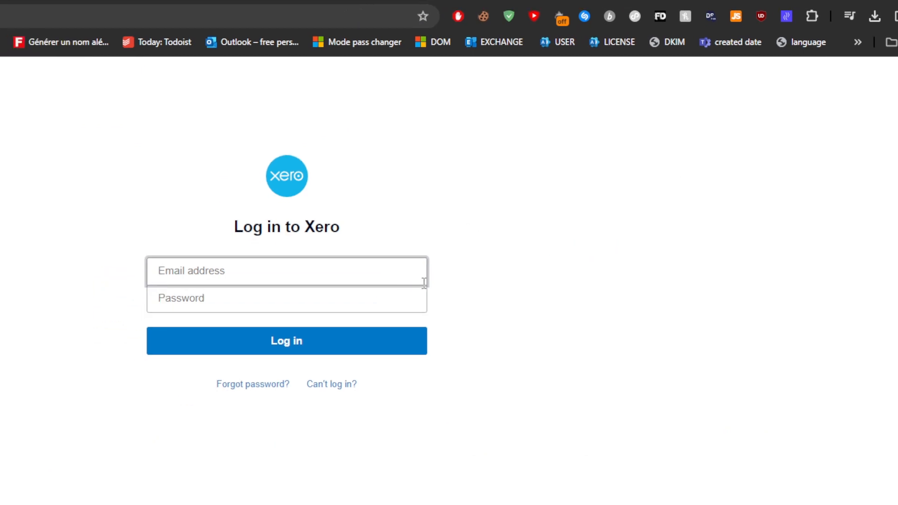
pyautogui.click(321, 298)
pyautogui.click(427, 262)
pyautogui.click(410, 244)
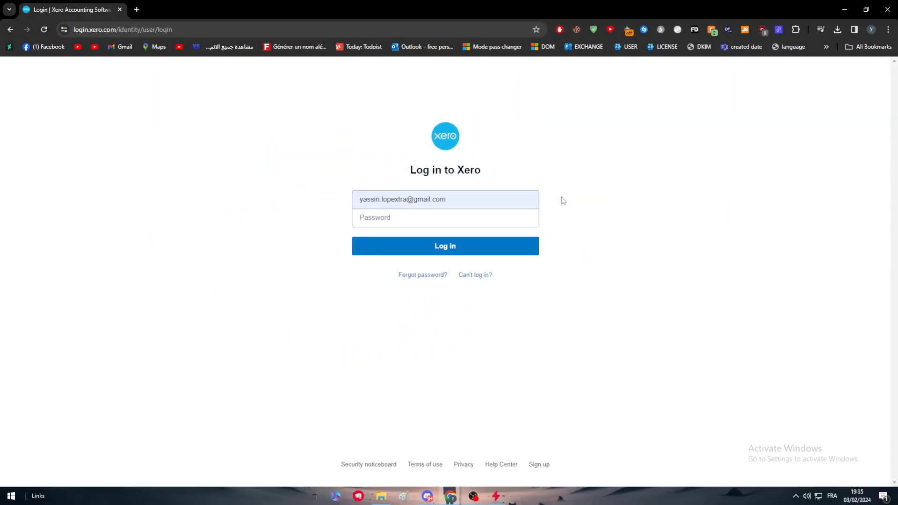
pyautogui.hotkey('alt', 'Left')
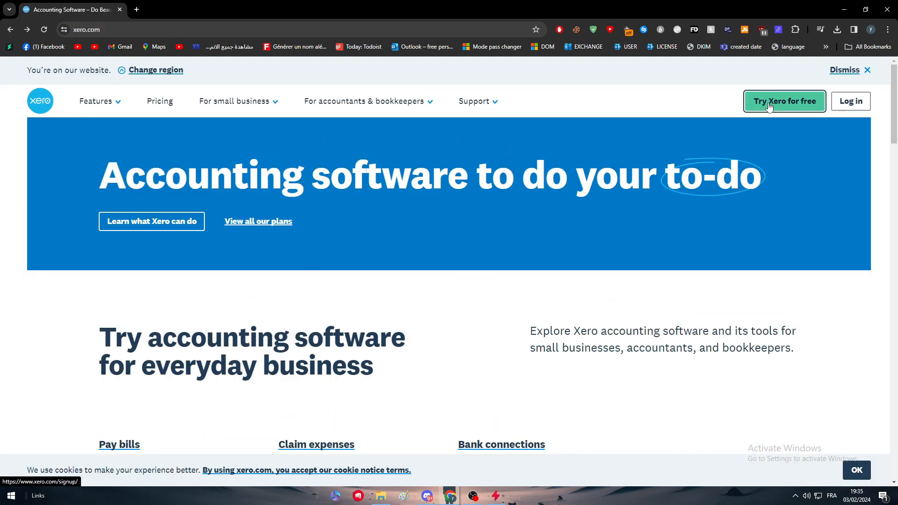
# - Look at the free trial signup page, return to the homepage, and open a new tab
pyautogui.click(769, 107)
pyautogui.scroll(-4, 604, 168)
pyautogui.scroll(3, 249, 182)
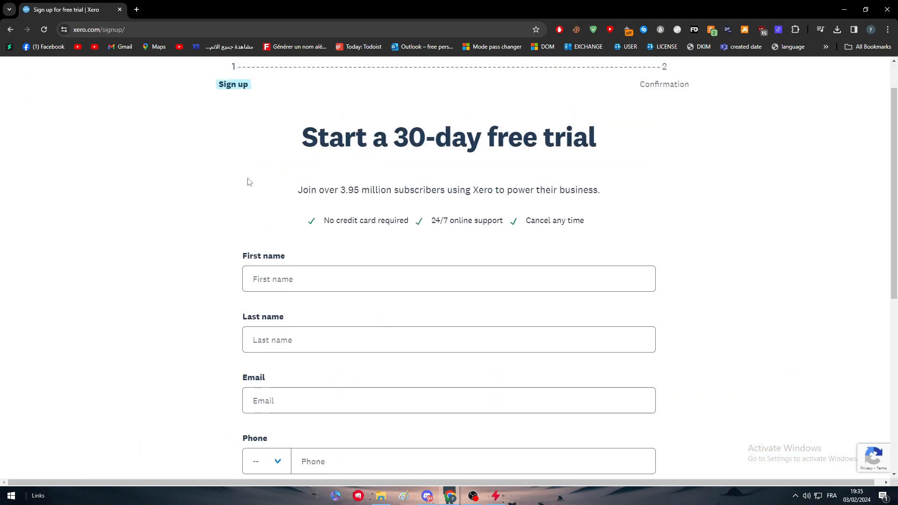
pyautogui.click(11, 30)
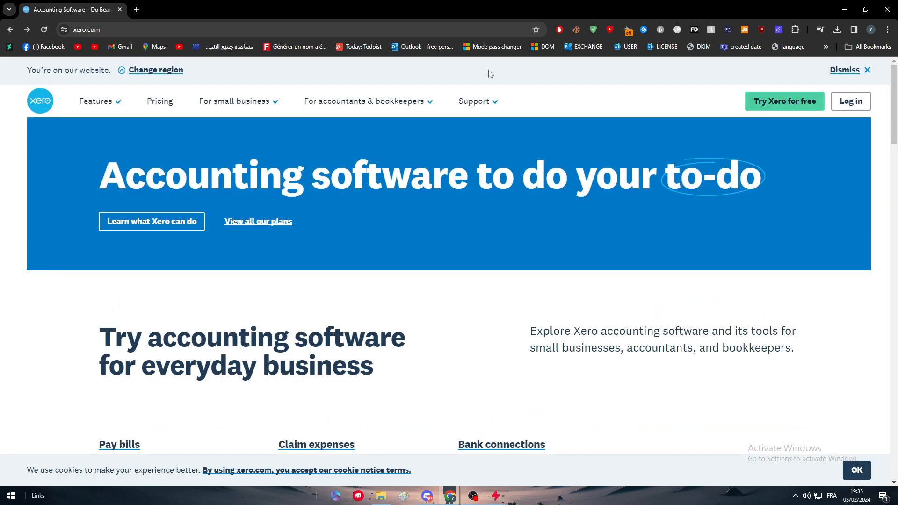
pyautogui.click(137, 10)
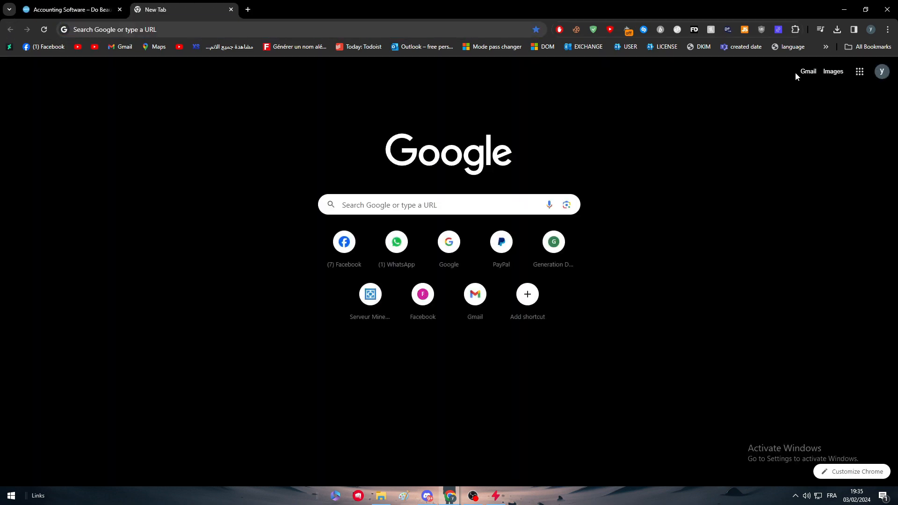
# - Open Gmail's Xero 'Confirm your email address' message, then bring up the Xero login page
pyautogui.click(810, 72)
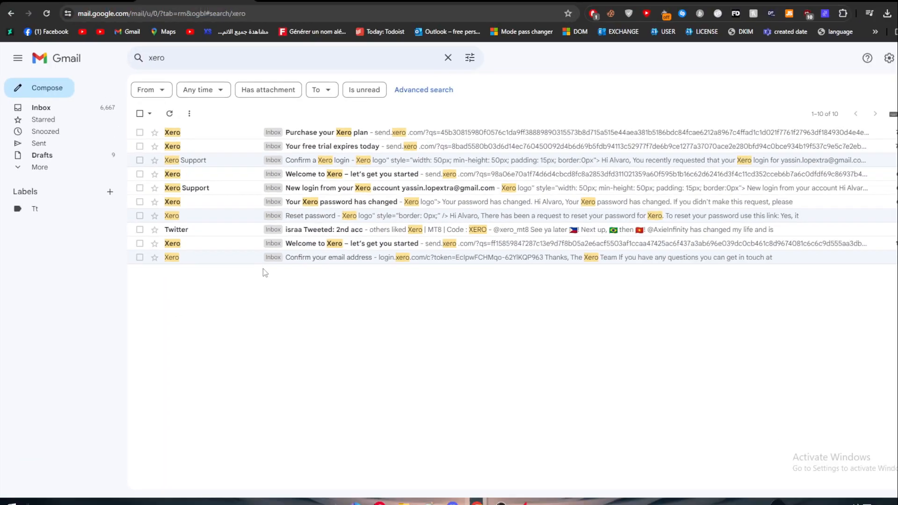
pyautogui.click(253, 257)
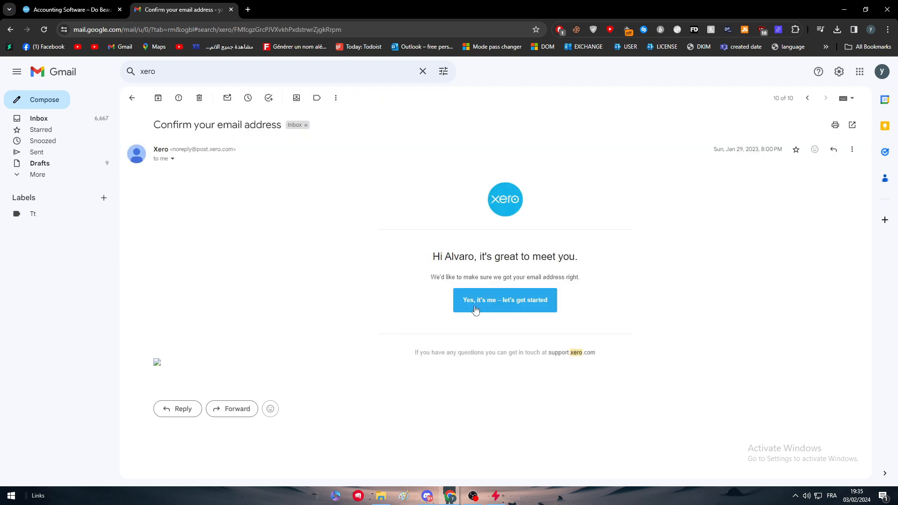
pyautogui.click(70, 9)
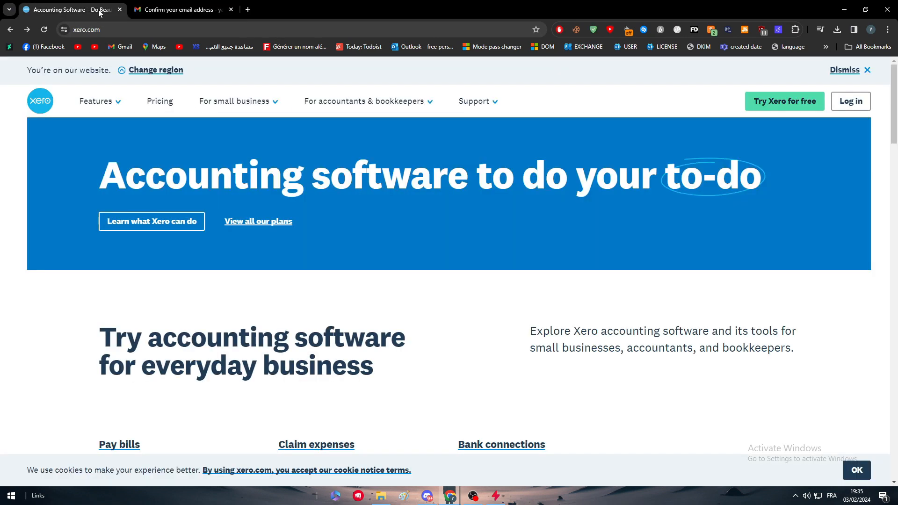
pyautogui.click(850, 100)
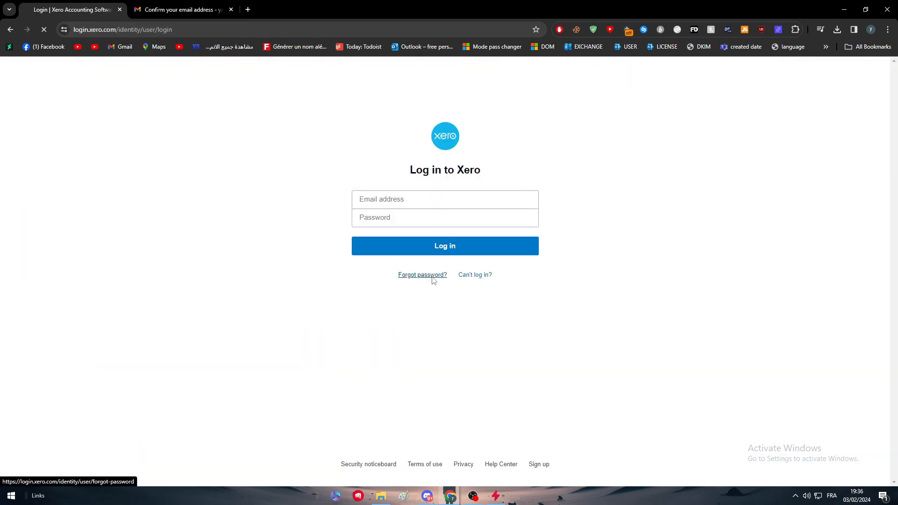
# - Request a password reset link for the account's saved email address
pyautogui.click(431, 276)
pyautogui.click(448, 223)
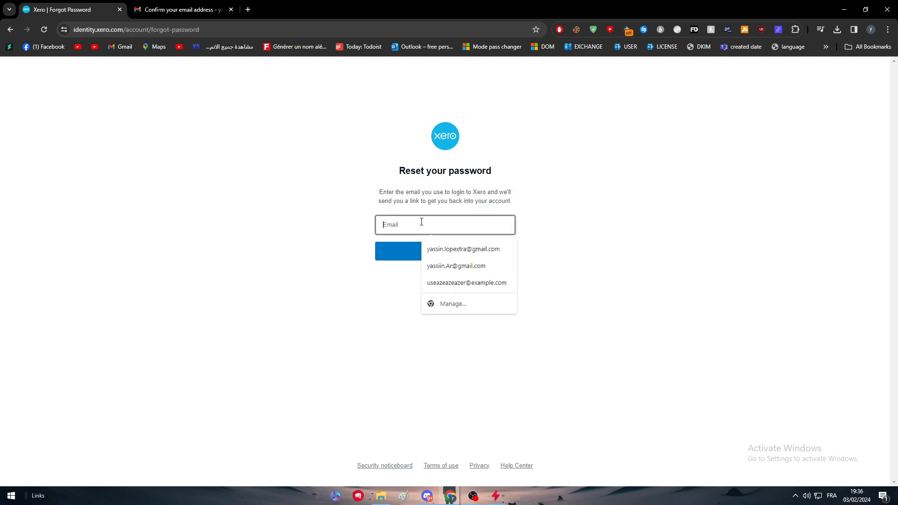
pyautogui.click(461, 249)
pyautogui.click(411, 255)
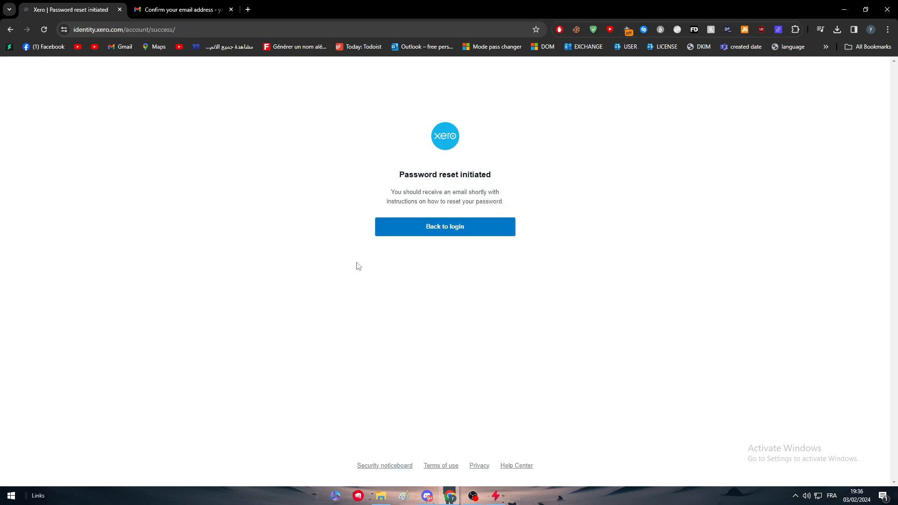
pyautogui.click(454, 235)
# - Open the Xero Reset password email in Gmail and follow its reset link
pyautogui.click(155, 9)
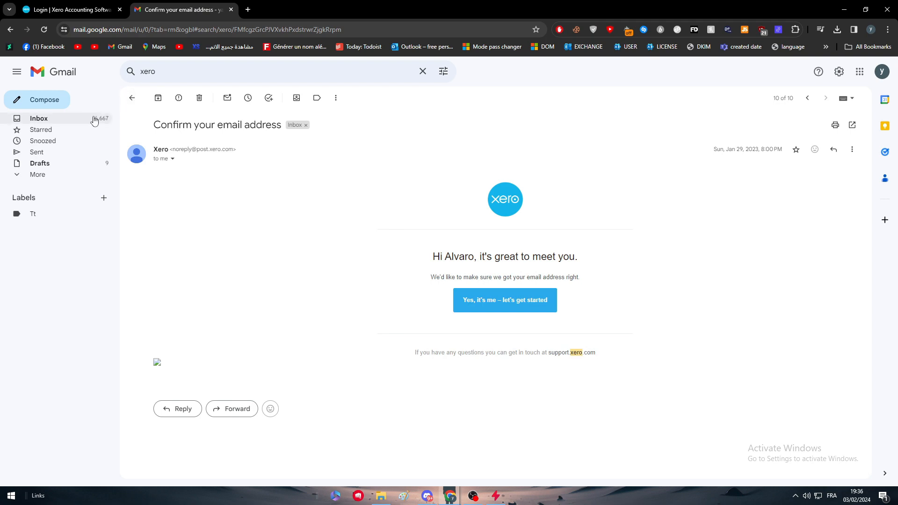
pyautogui.click(38, 118)
pyautogui.click(44, 29)
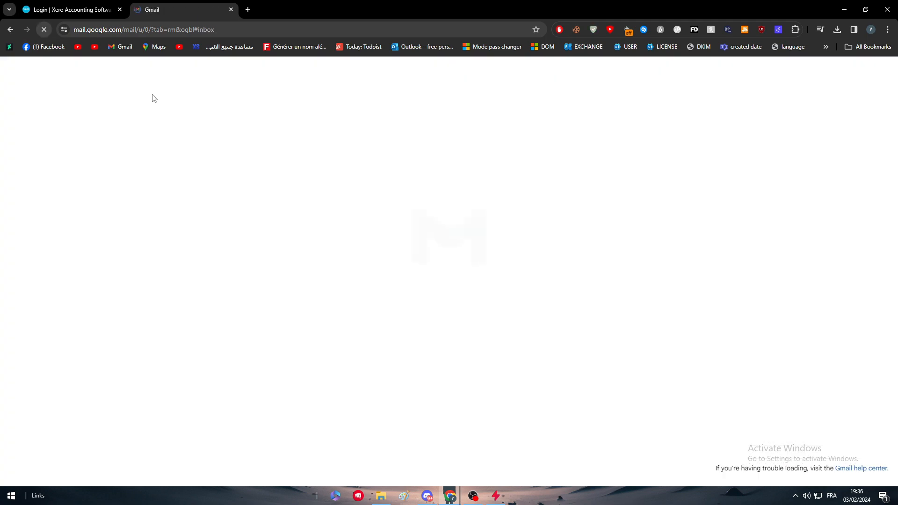
pyautogui.click(212, 141)
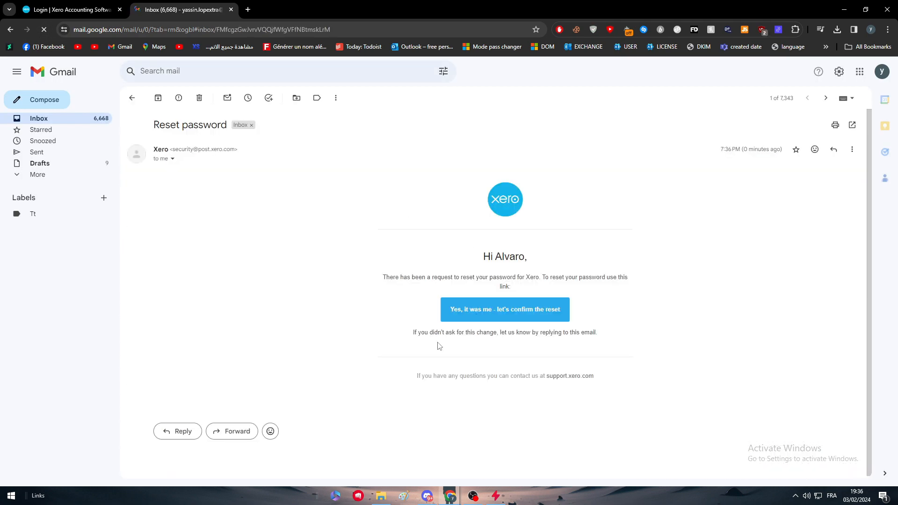
pyautogui.click(492, 361)
pyautogui.moveTo(291, 10); pyautogui.dragTo(187, 9)
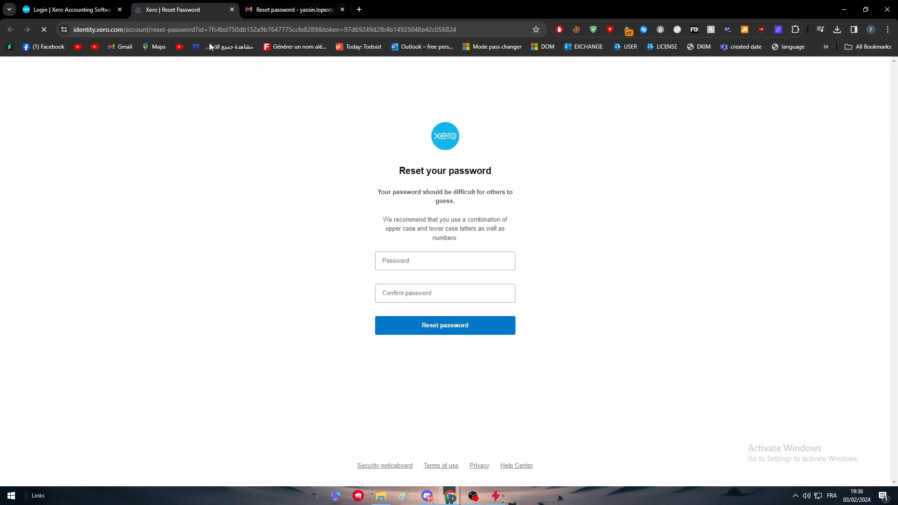
# - Enter and confirm a new password, submit it, and save it in the browser
pyautogui.click(418, 263)
pyautogui.click(549, 250)
pyautogui.click(416, 253)
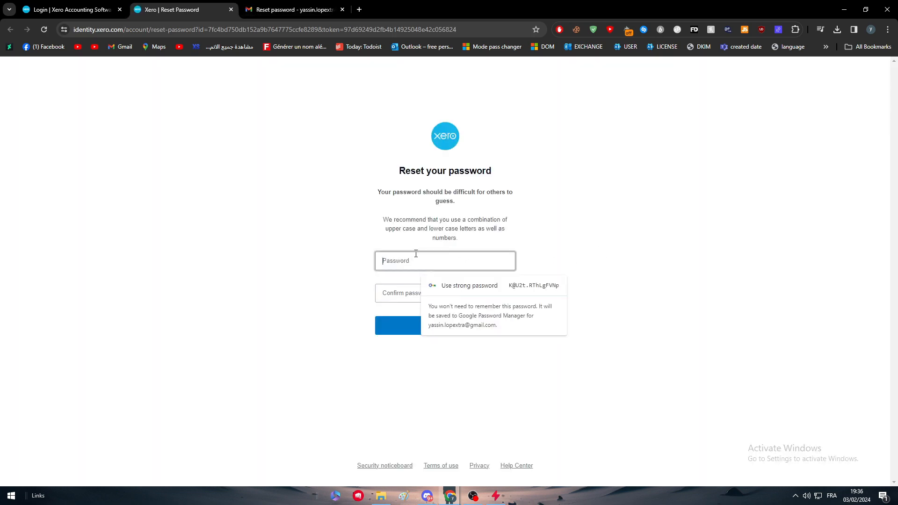
pyautogui.write('******')
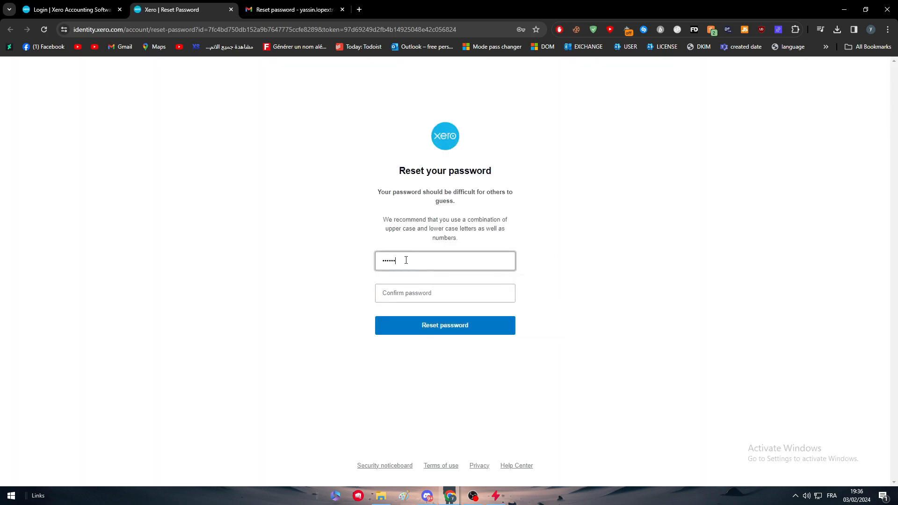
pyautogui.click(408, 293)
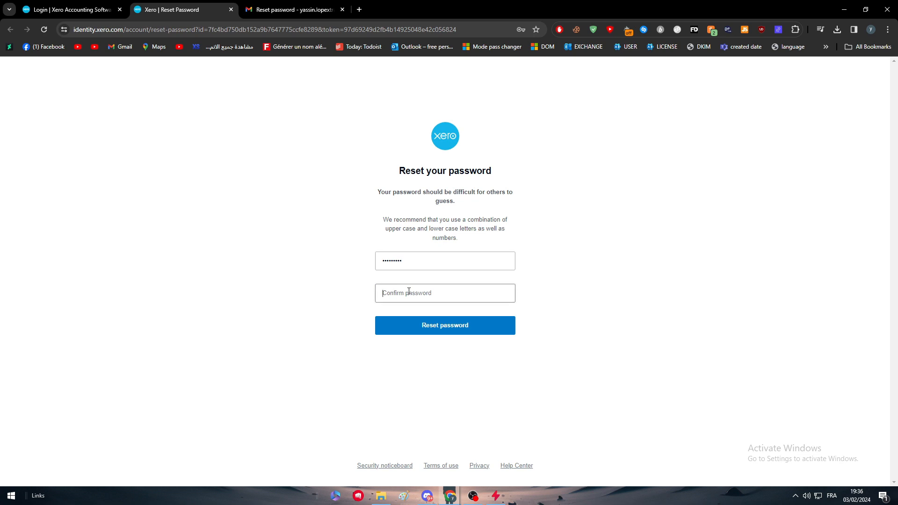
pyautogui.write('*********')
pyautogui.click(414, 329)
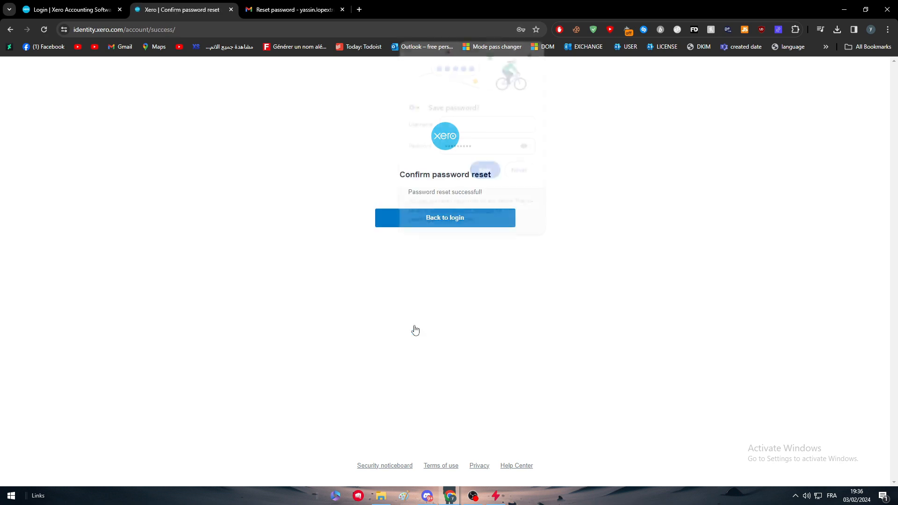
pyautogui.click(485, 171)
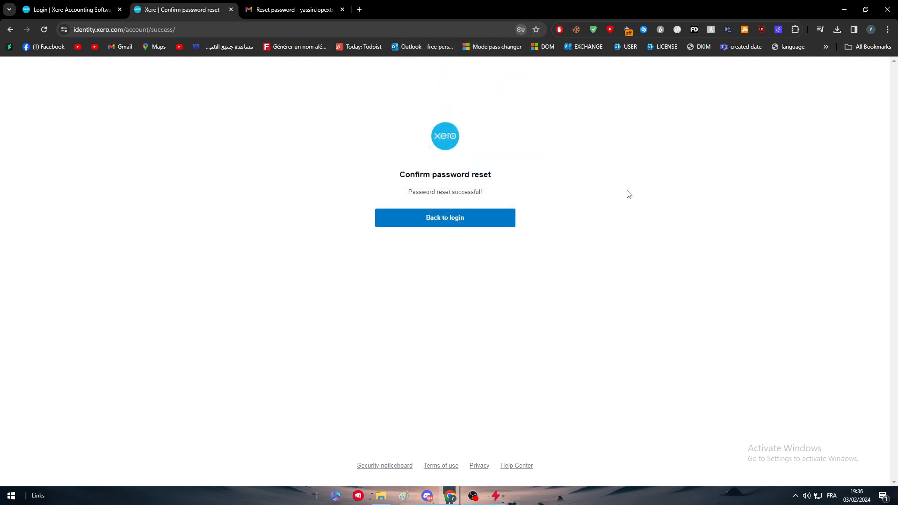
pyautogui.click(457, 223)
# - Log into Xero with the saved password and the email copied from the Google account panel
pyautogui.click(435, 197)
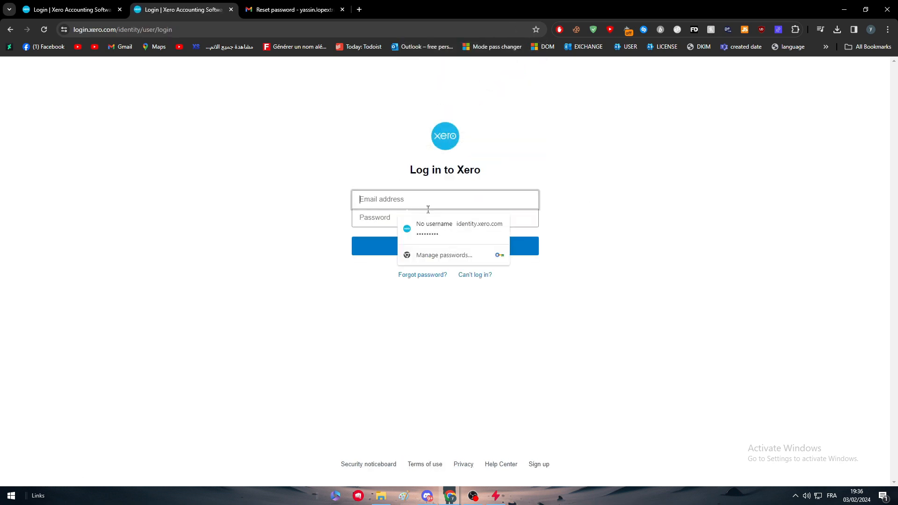
pyautogui.click(406, 230)
pyautogui.click(386, 201)
pyautogui.click(295, 9)
pyautogui.click(882, 71)
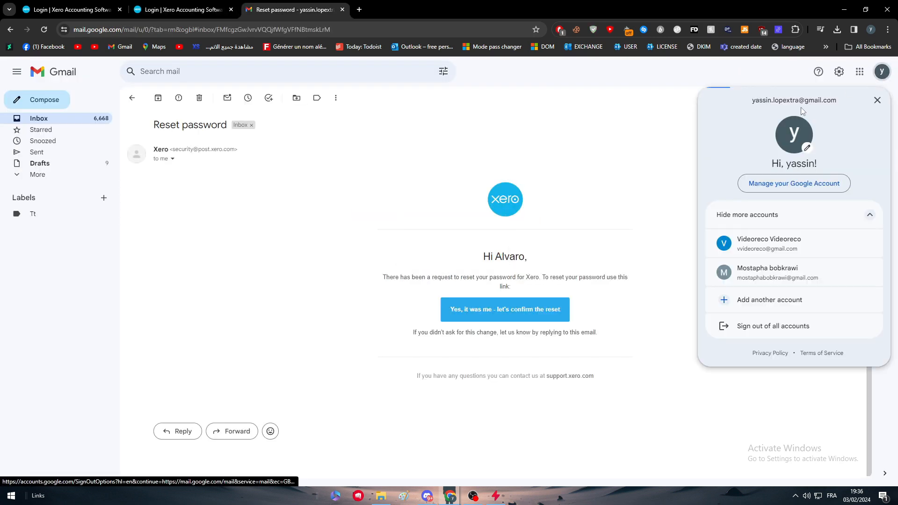
pyautogui.tripleClick(788, 102)
pyautogui.hotkey('ctrl', 'c')
pyautogui.hotkey('ctrl', 'shift', 'Tab')
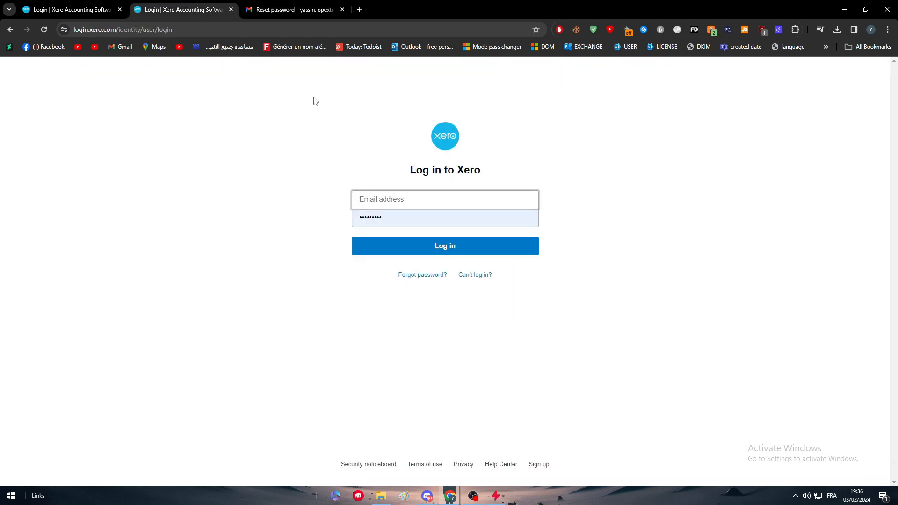
pyautogui.hotkey('ctrl', 'v')
pyautogui.click(391, 246)
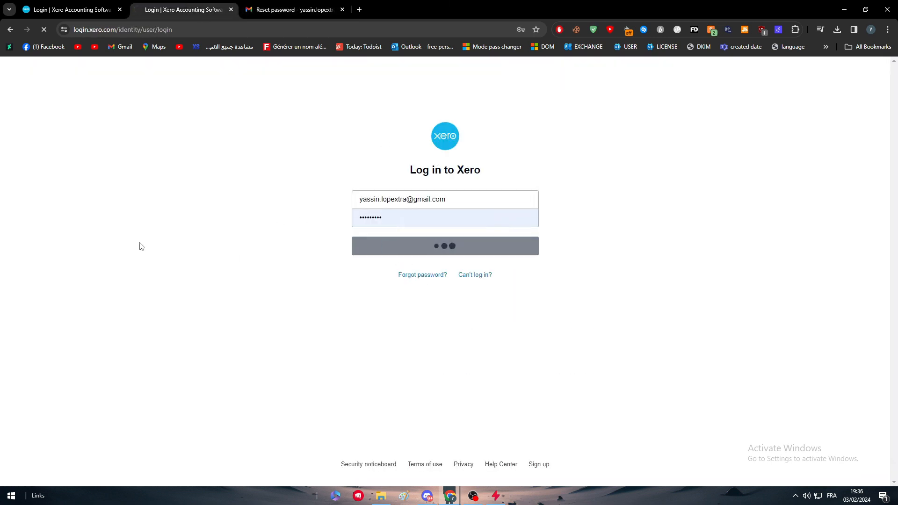
# - Close the leftover tabs, decline saving the password, and start adding an organisation
pyautogui.click(342, 9)
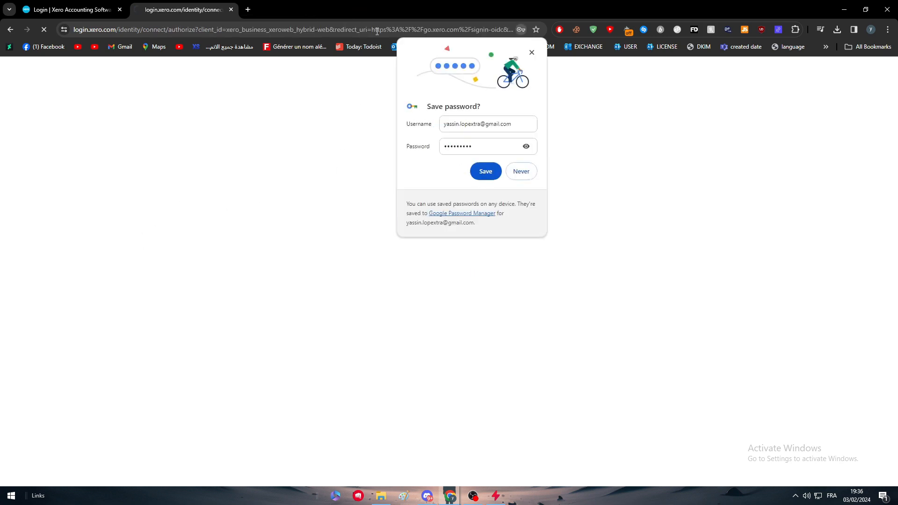
pyautogui.click(532, 53)
pyautogui.click(119, 10)
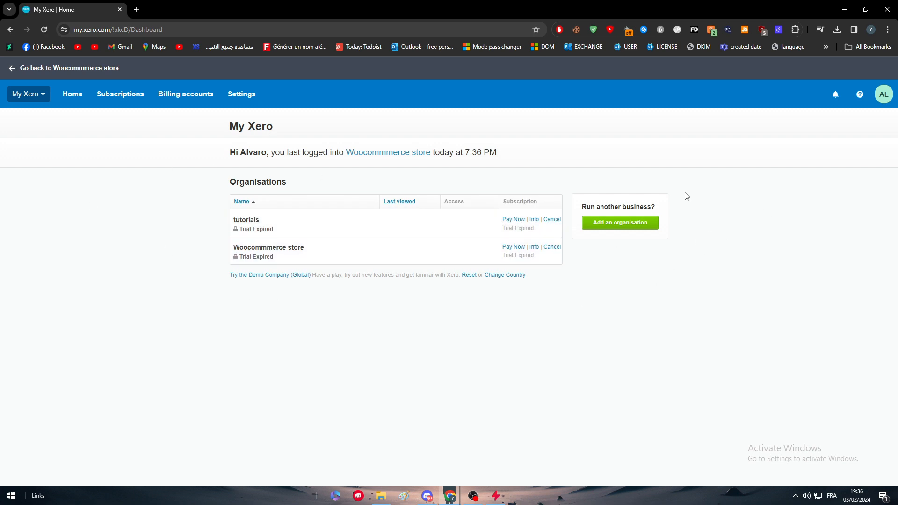
pyautogui.click(642, 224)
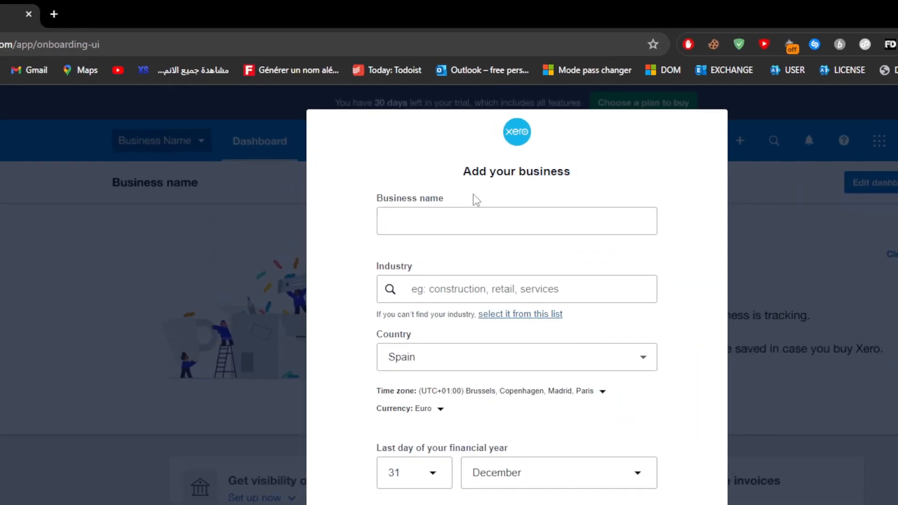
# - Register Titan ltd in Computer System Design, keep Spain, choose no employees, and start the trial
pyautogui.click(411, 144)
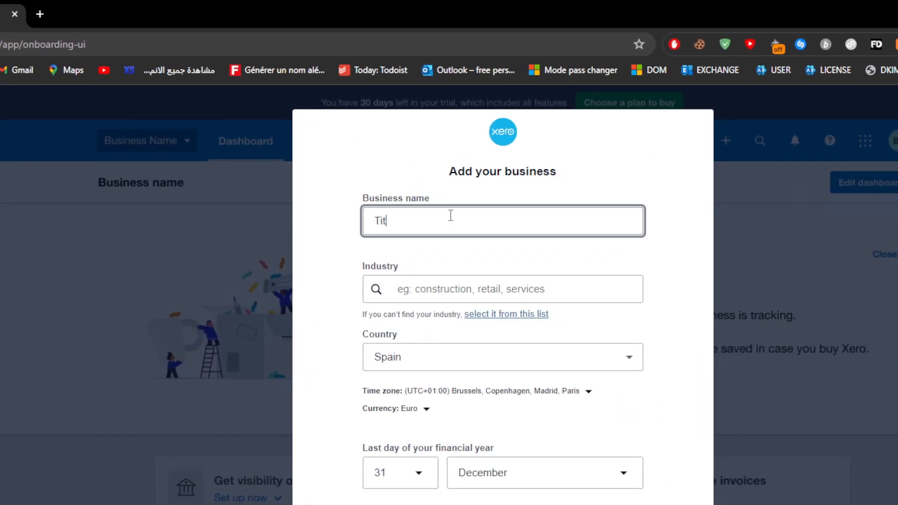
pyautogui.click(452, 283)
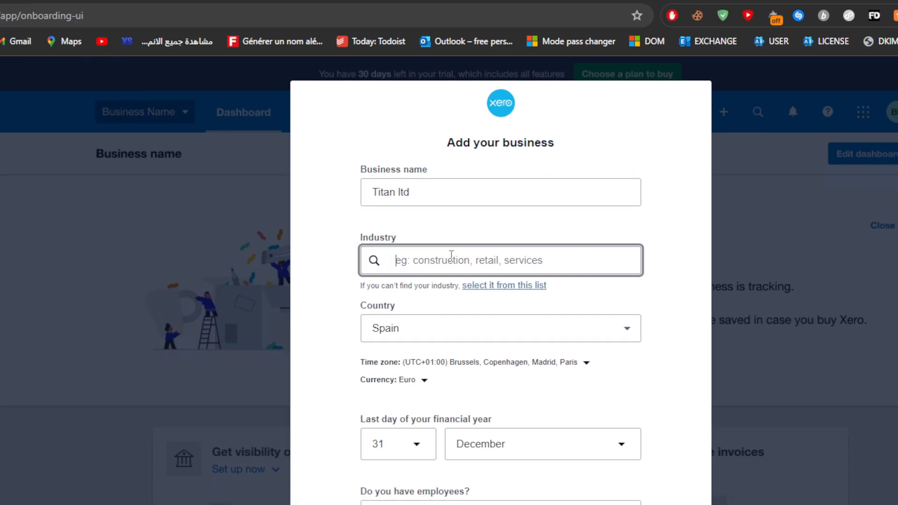
pyautogui.write('design')
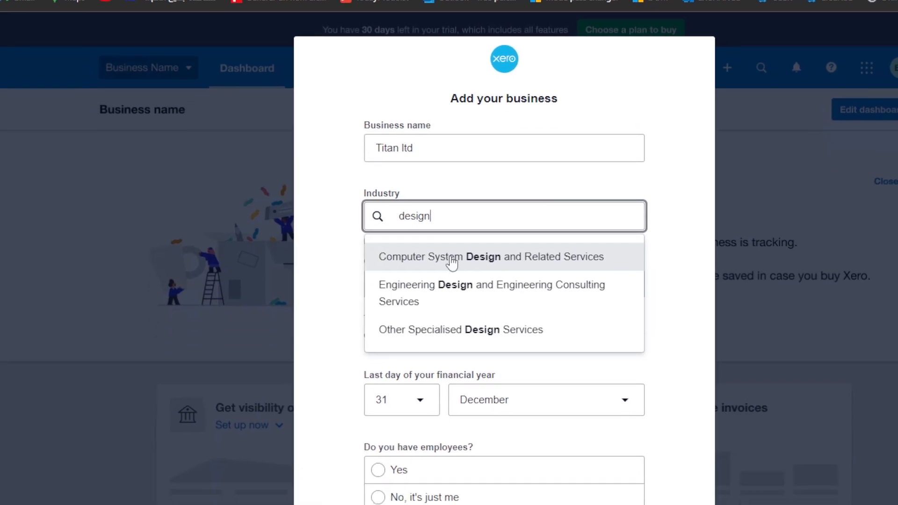
pyautogui.click(468, 304)
pyautogui.click(512, 332)
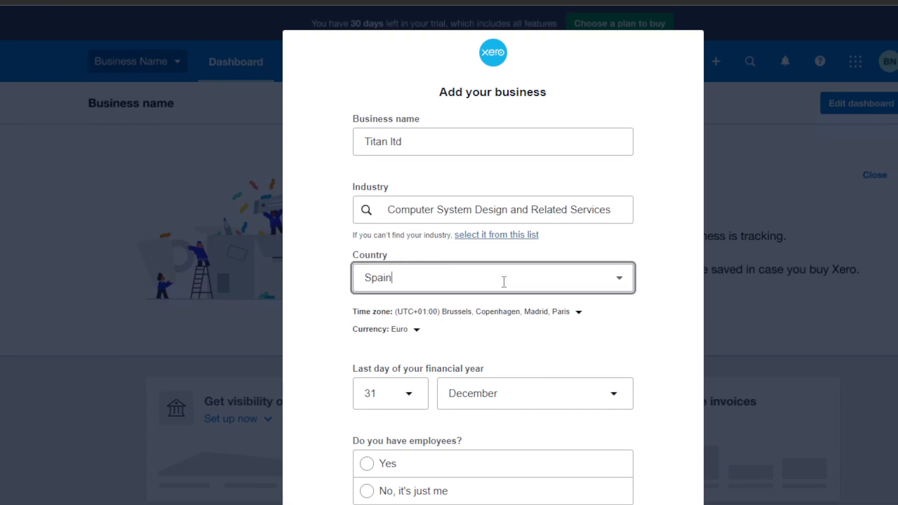
pyautogui.click(620, 280)
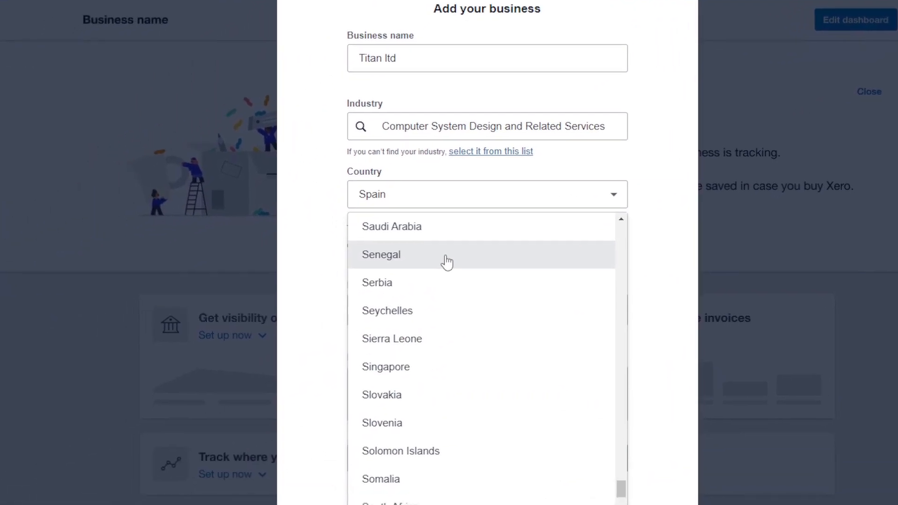
pyautogui.click(455, 200)
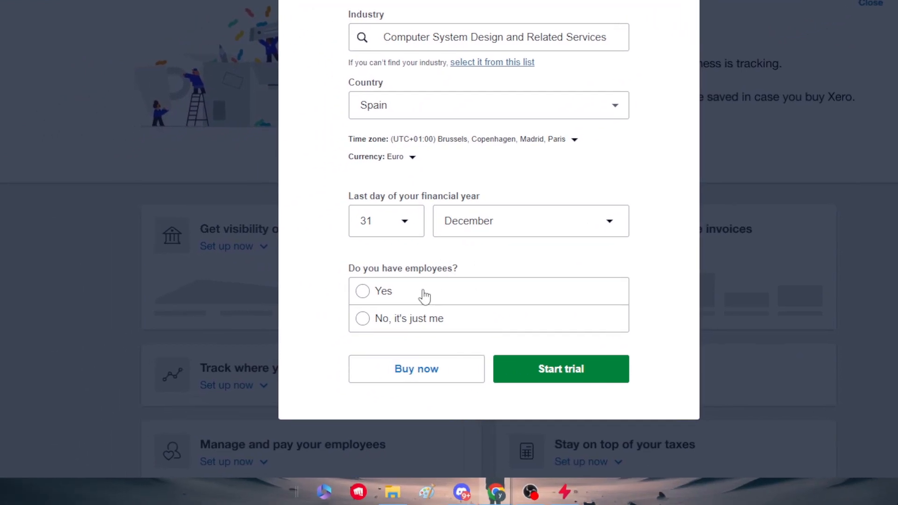
pyautogui.click(444, 319)
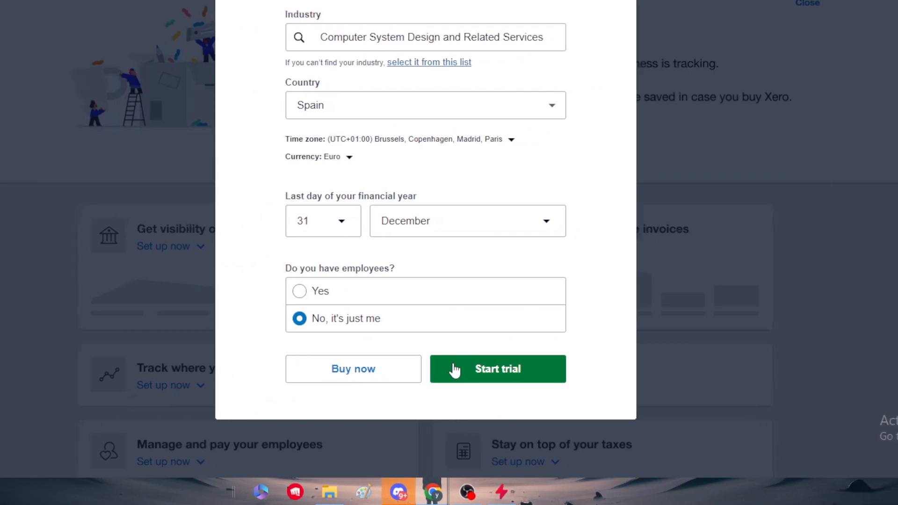
pyautogui.click(454, 370)
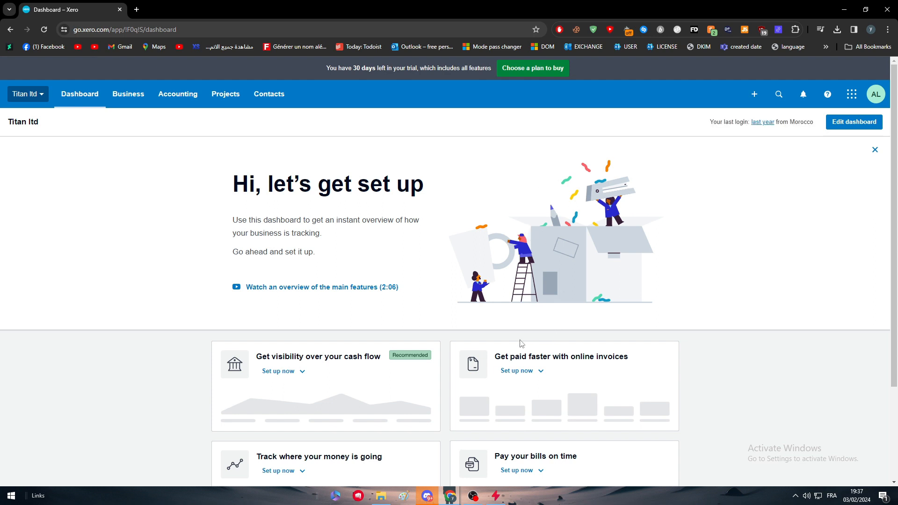
# - Create the first invoice from the dashboard's online invoices setup card
pyautogui.scroll(-3, 482, 240)
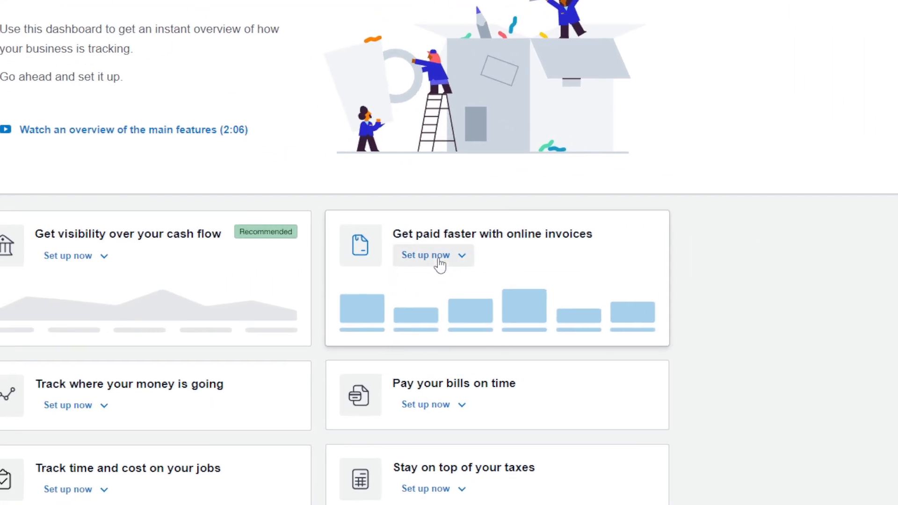
pyautogui.click(518, 249)
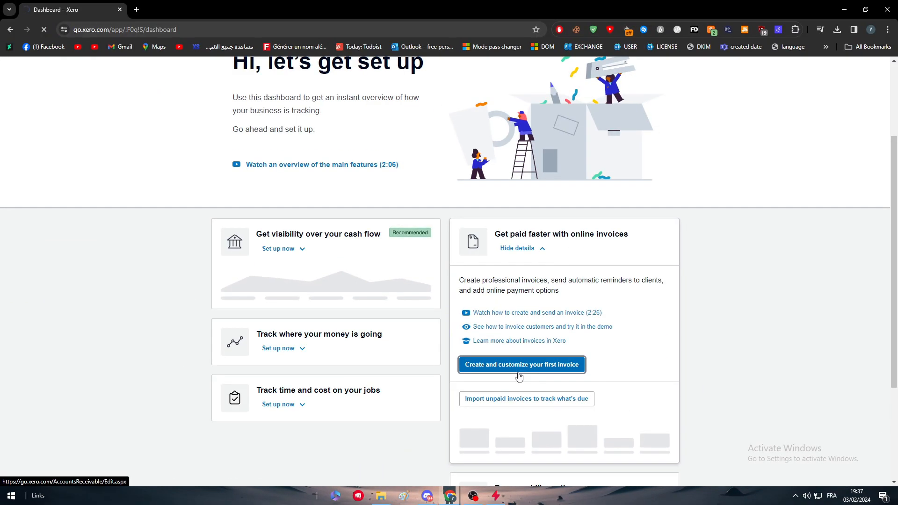
pyautogui.click(451, 303)
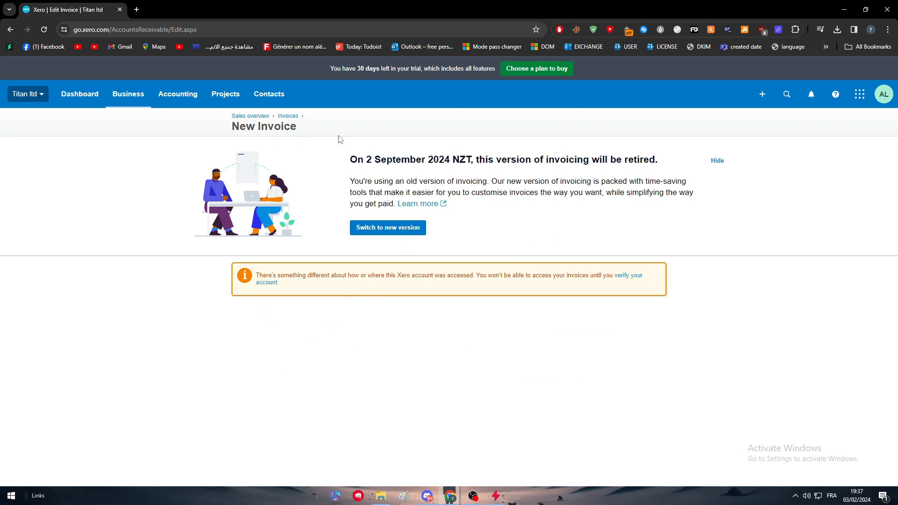
# - Try the new invoicing version, then use the 'verify your account' link to get the verification email
pyautogui.tripleClick(400, 161)
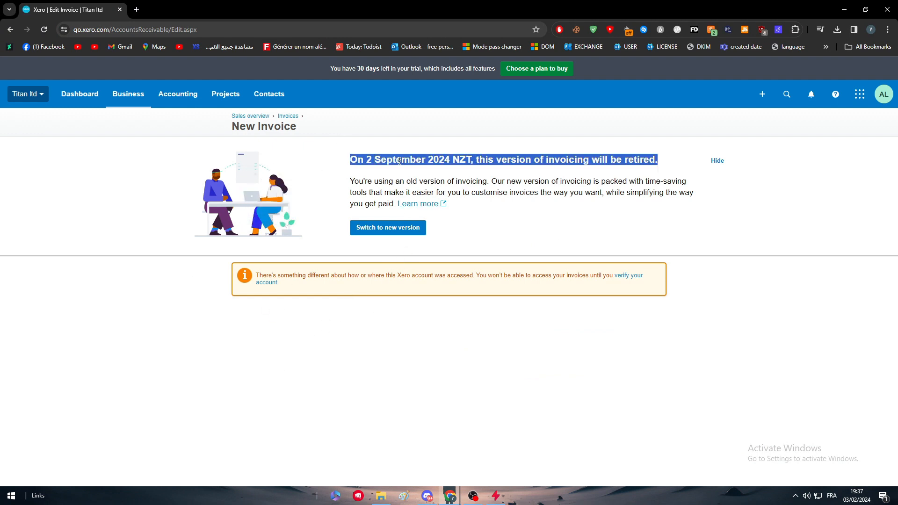
pyautogui.click(560, 224)
pyautogui.click(388, 231)
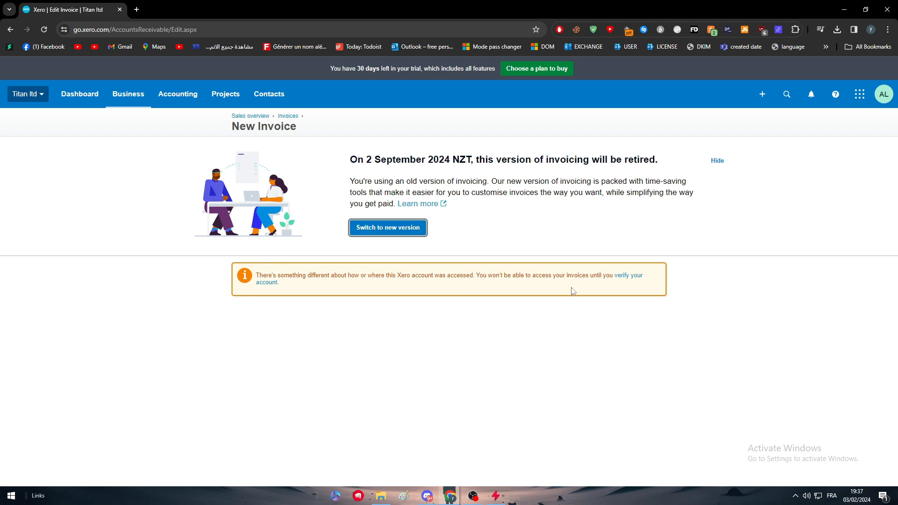
pyautogui.click(361, 279)
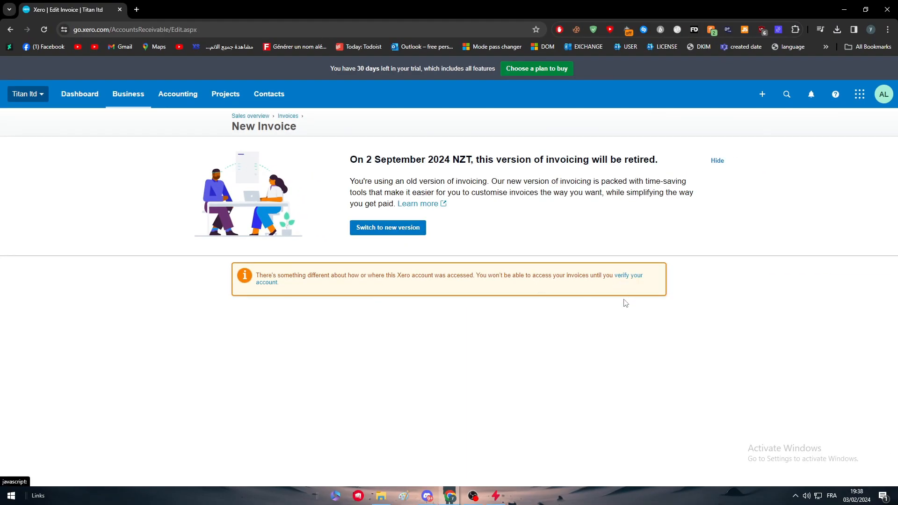
pyautogui.click(634, 277)
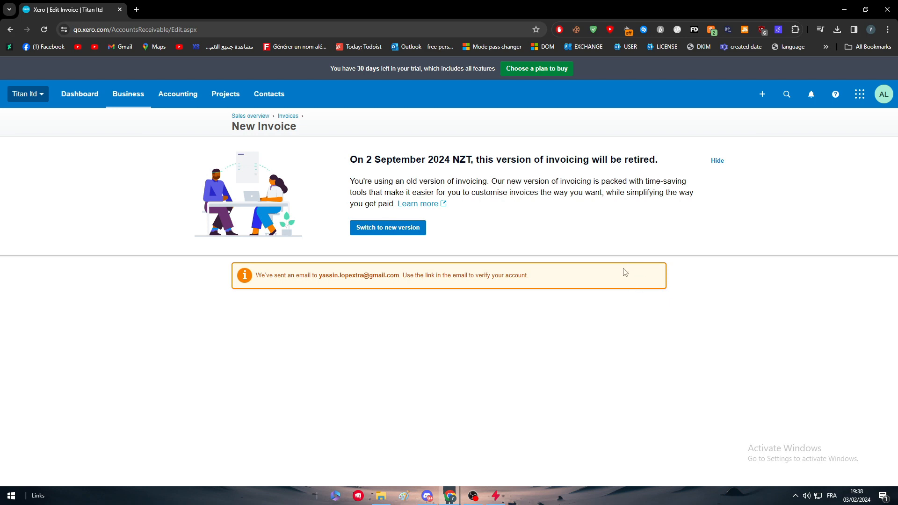
# - Confirm 'This login was me' from Gmail's Confirm a Xero login email, then reload the invoice
pyautogui.click(137, 9)
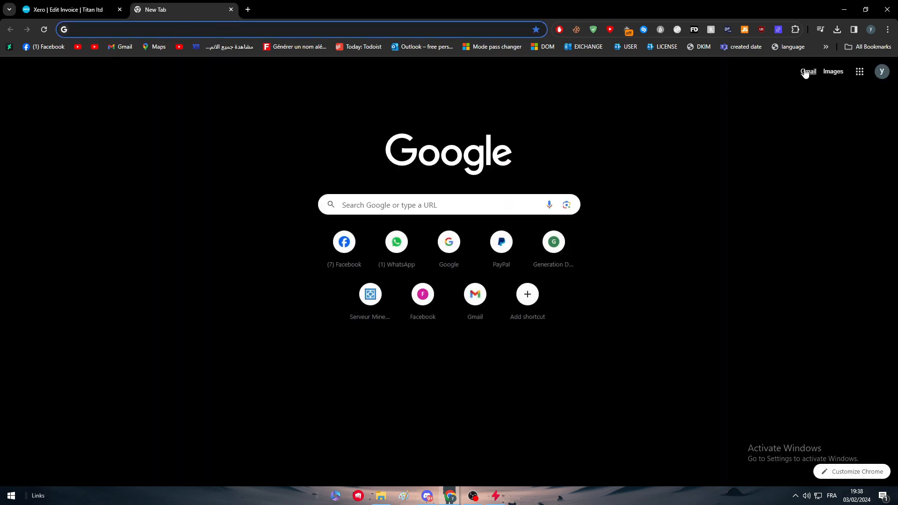
pyautogui.click(801, 72)
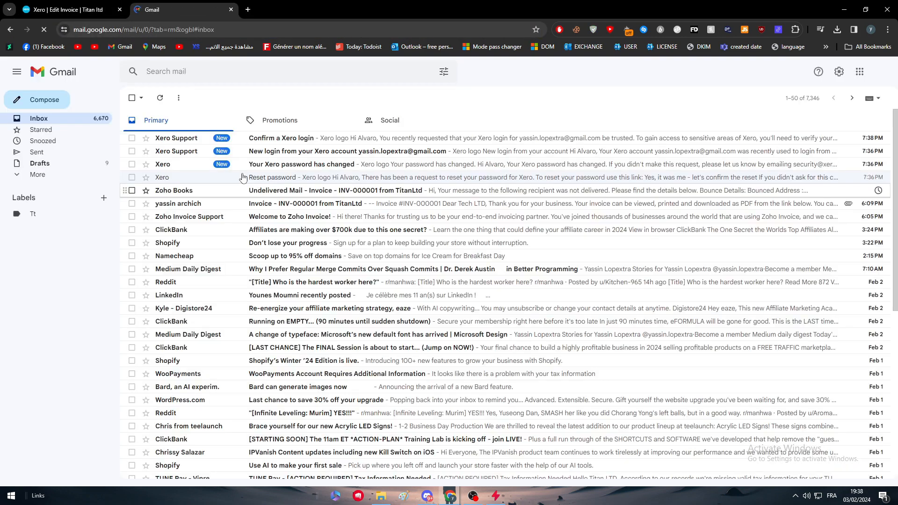
pyautogui.click(230, 139)
pyautogui.click(503, 326)
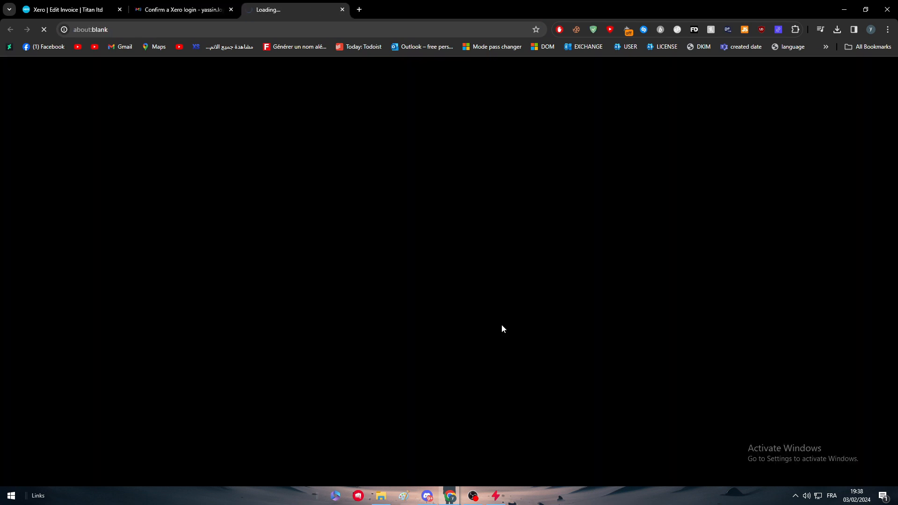
pyautogui.click(75, 4)
pyautogui.click(310, 10)
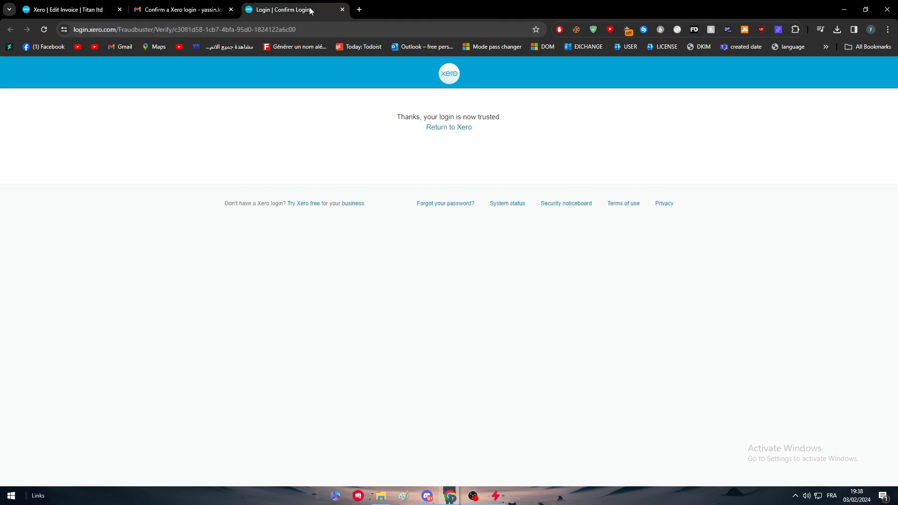
pyautogui.click(75, 10)
pyautogui.click(44, 30)
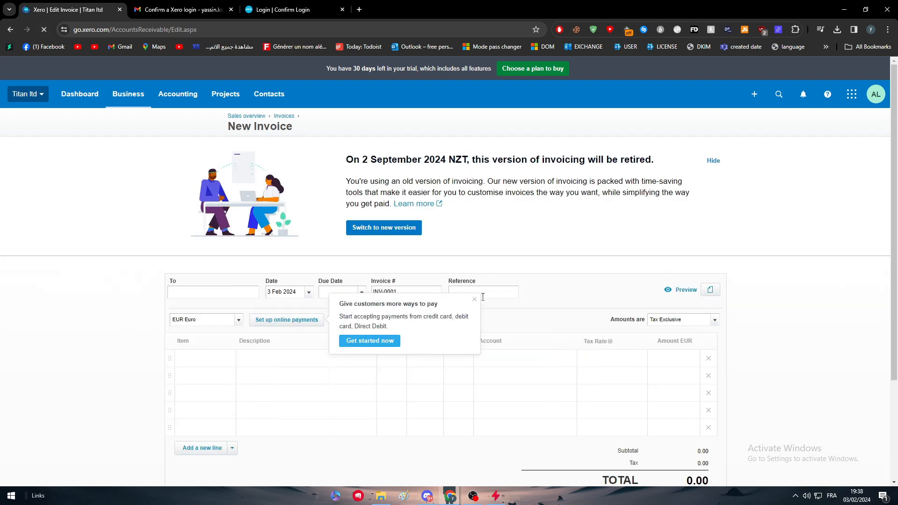
# - Dismiss the payment tips and onboarding window, then type 'e' into the invoice To field
pyautogui.click(473, 333)
pyautogui.scroll(-3, 361, 318)
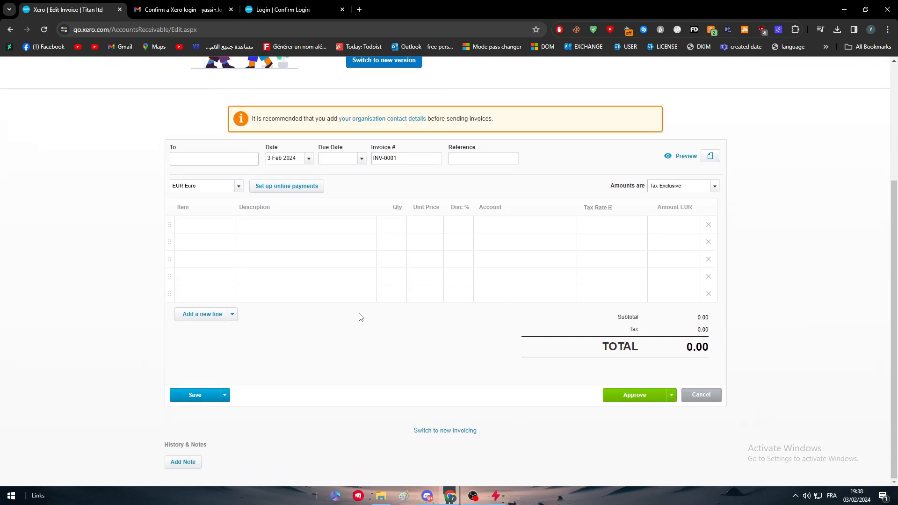
pyautogui.scroll(3, 382, 207)
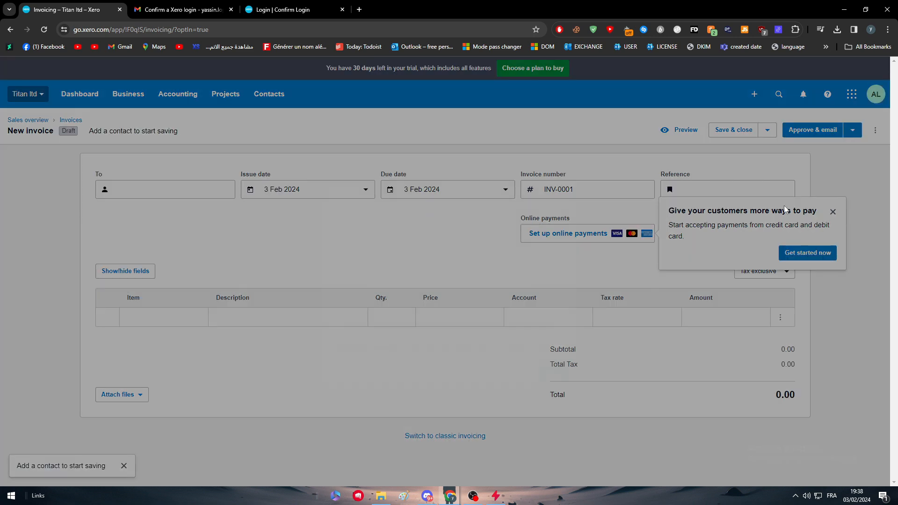
pyautogui.click(560, 184)
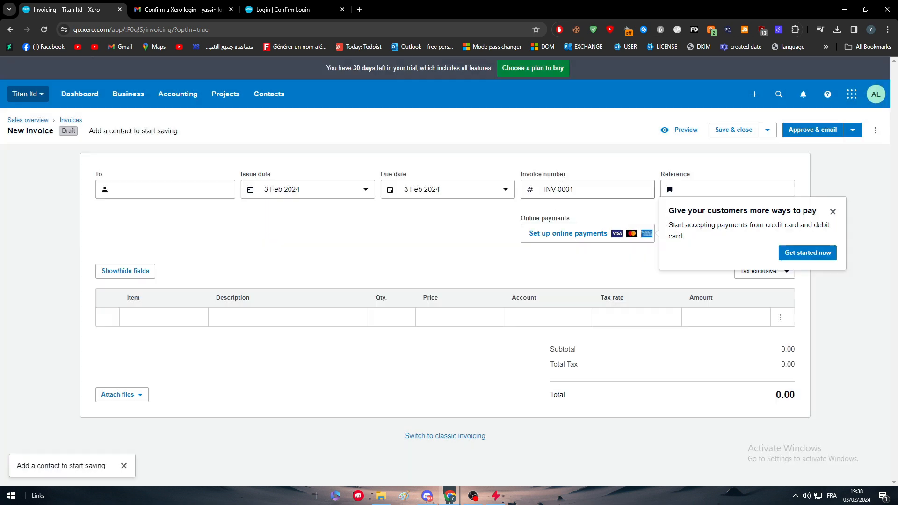
pyautogui.click(833, 212)
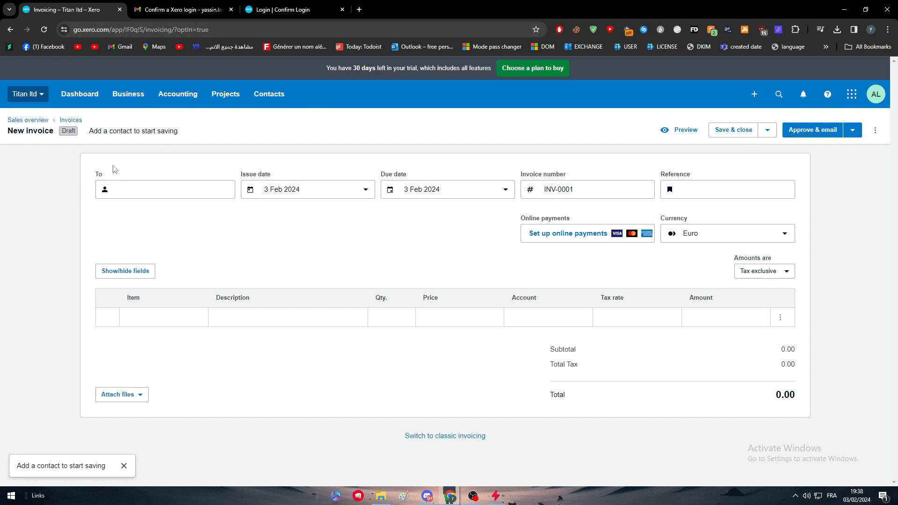
pyautogui.tripleClick(39, 134)
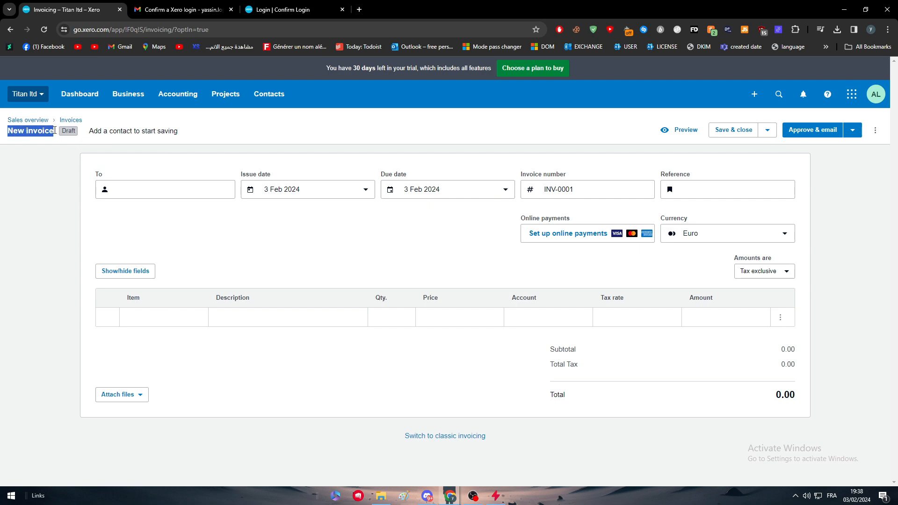
pyautogui.click(39, 134)
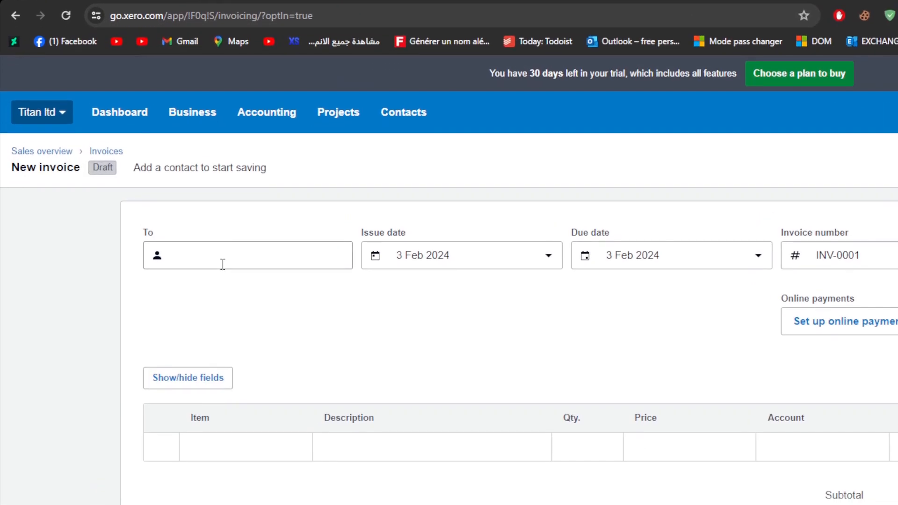
pyautogui.click(149, 195)
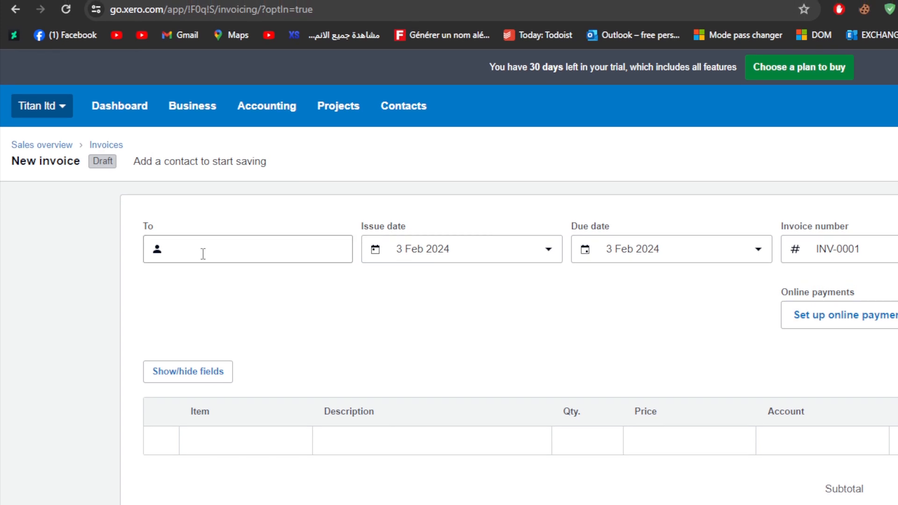
pyautogui.write('e')
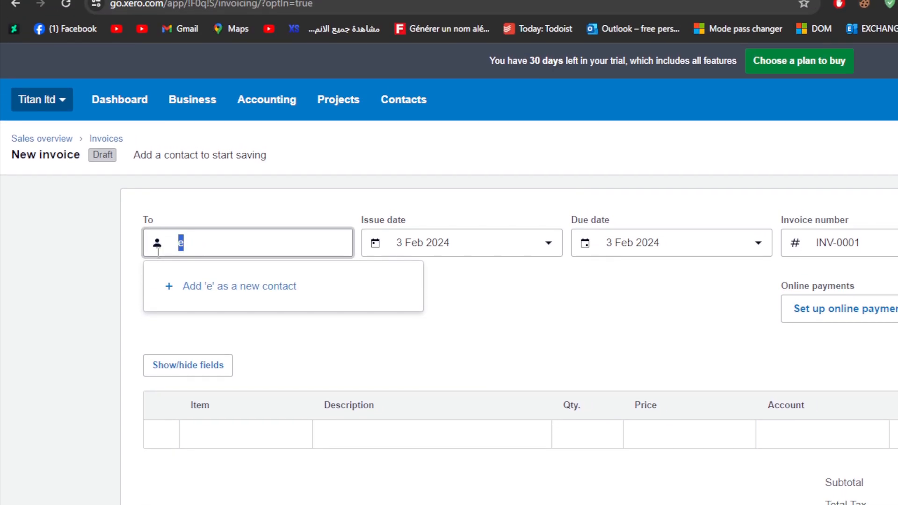
# - Add Apple as a new contact with its support e-mail address and save it
pyautogui.click(206, 288)
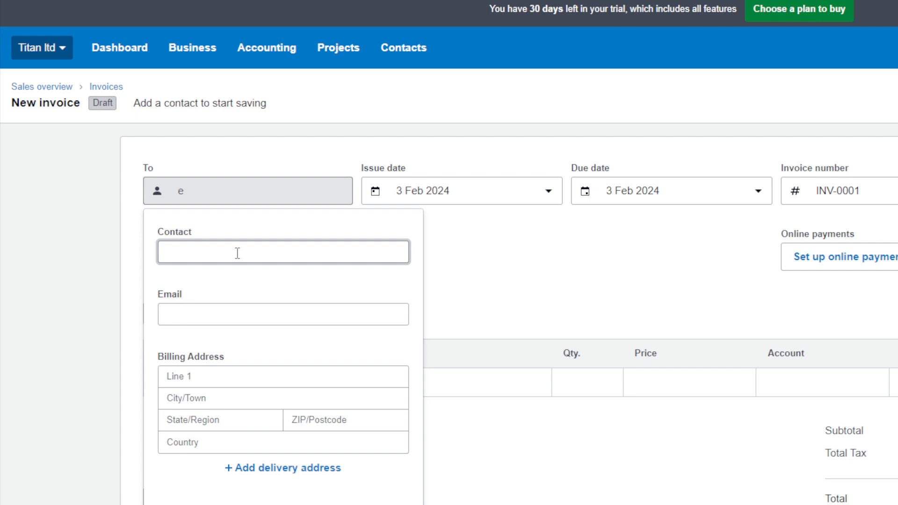
pyautogui.write('Apple')
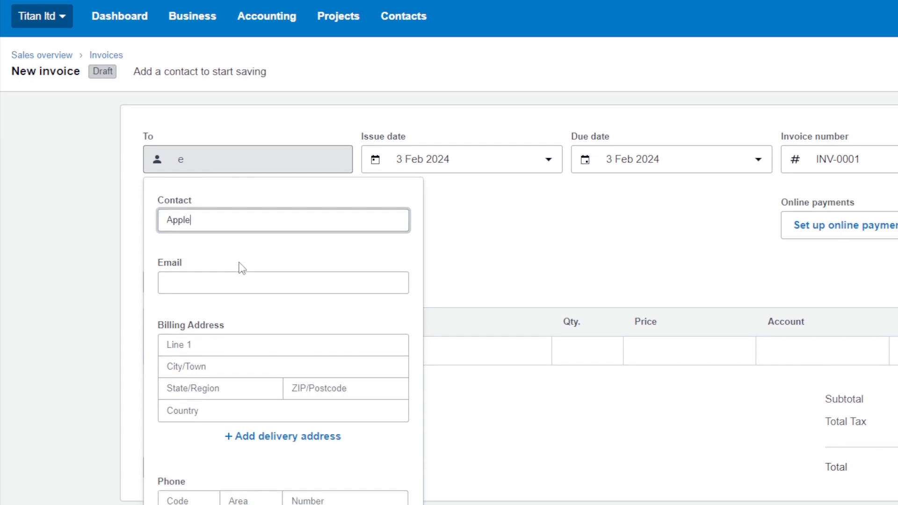
pyautogui.click(228, 311)
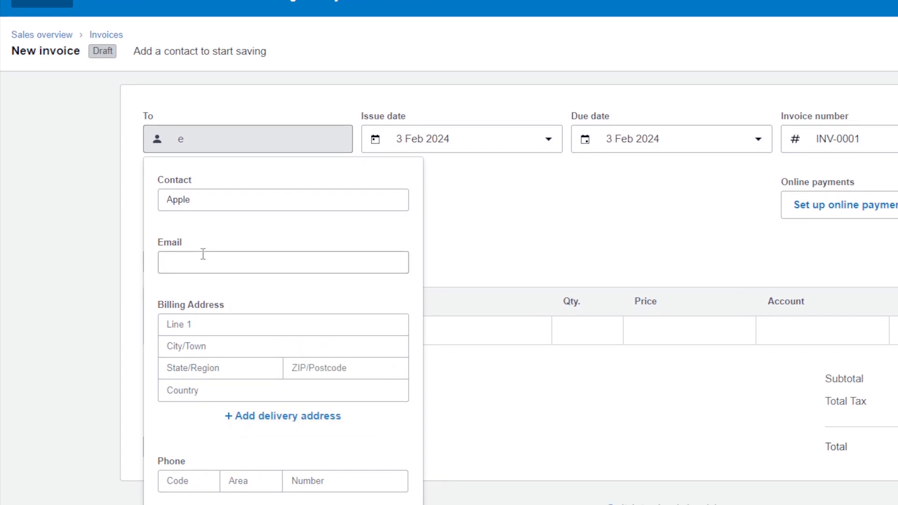
pyautogui.click(203, 252)
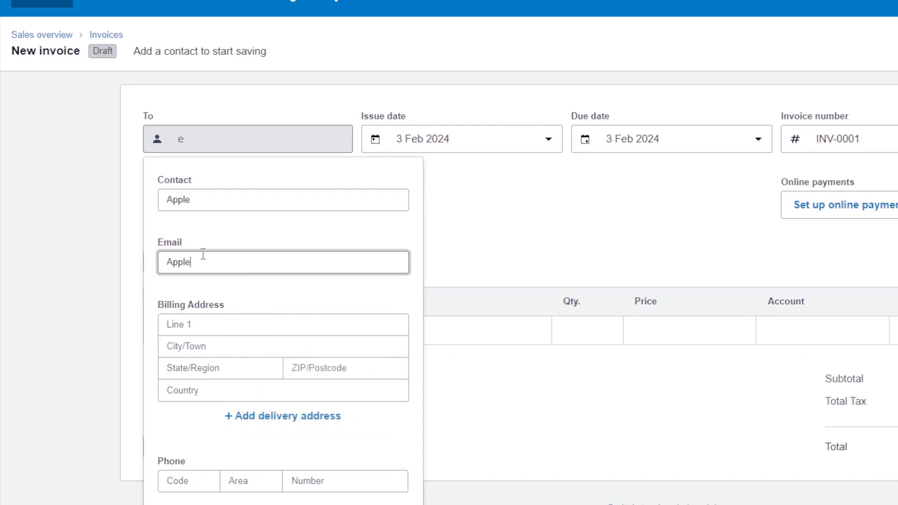
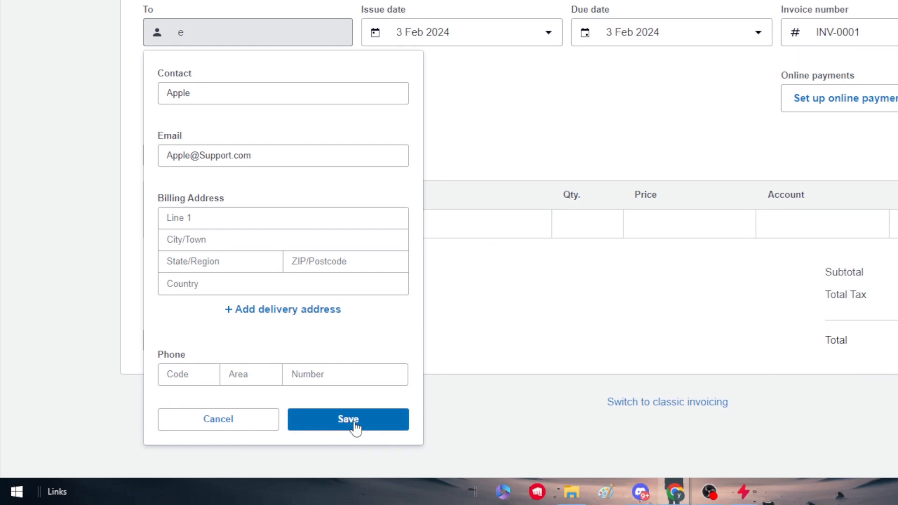
pyautogui.click(348, 427)
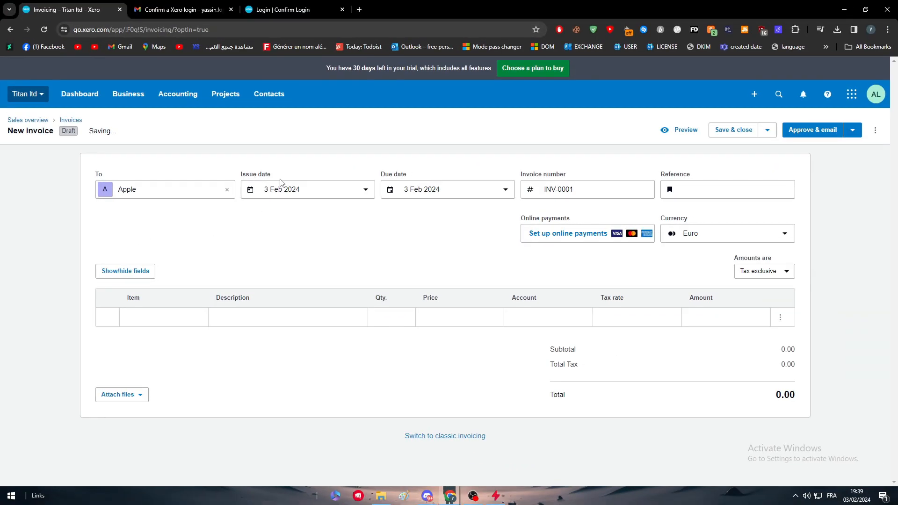
# - Make the invoice due end of next month (31 Mar 2024) and number it INV-0201
pyautogui.click(505, 192)
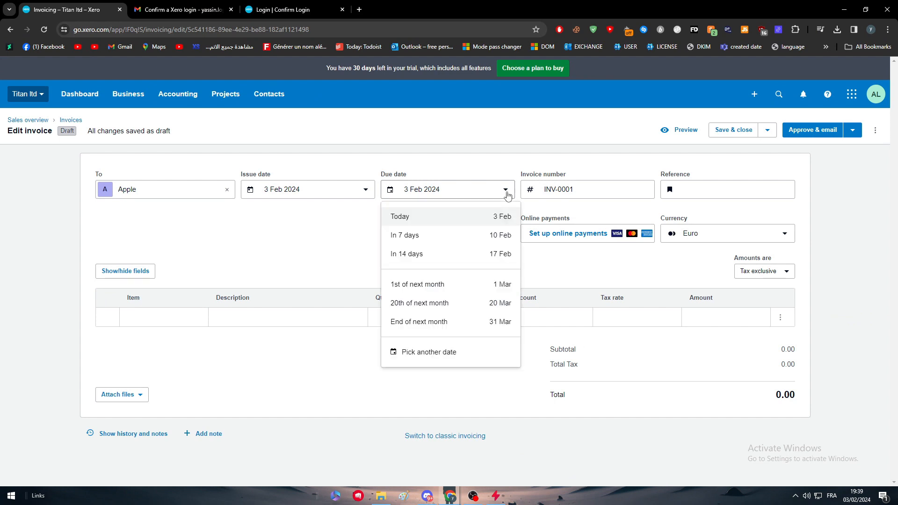
pyautogui.click(453, 328)
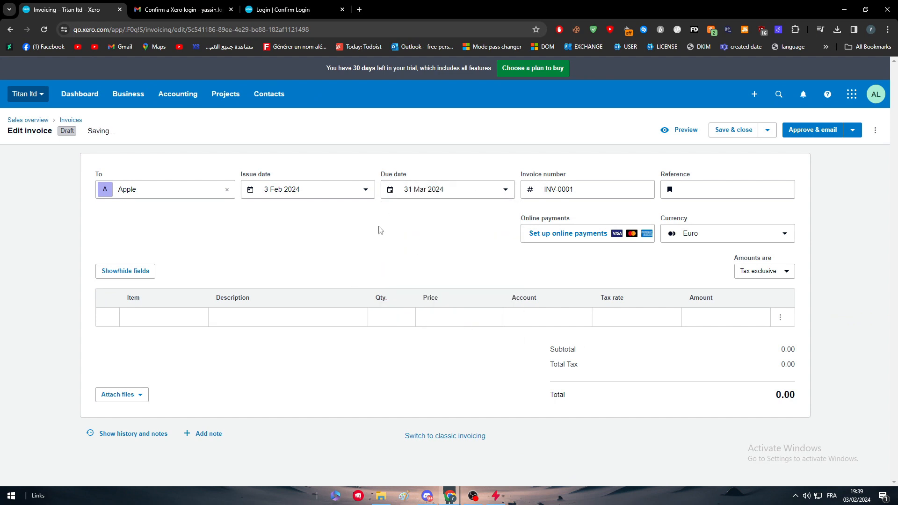
pyautogui.moveTo(593, 189); pyautogui.dragTo(558, 190)
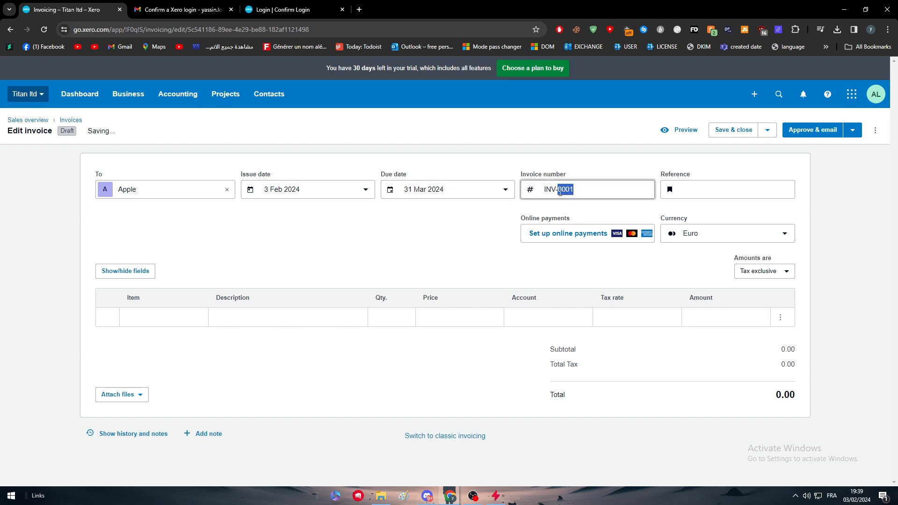
pyautogui.click(428, 230)
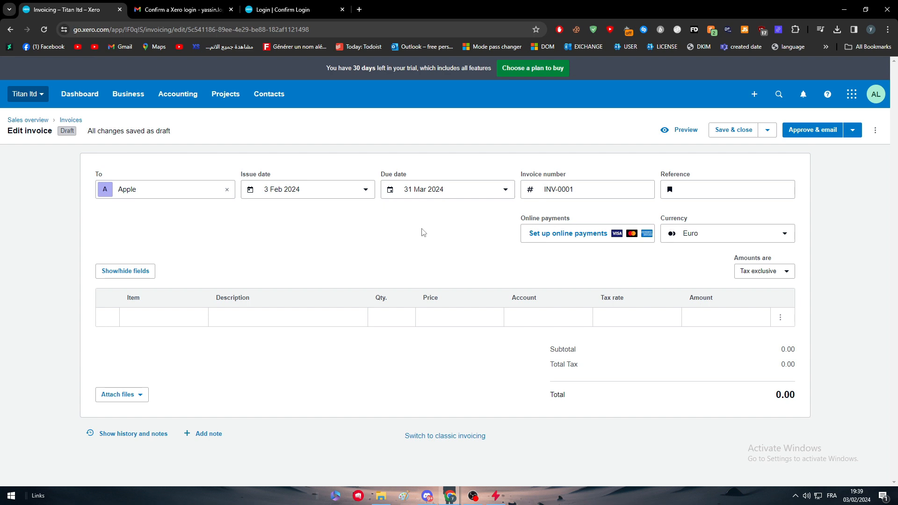
pyautogui.click(564, 192)
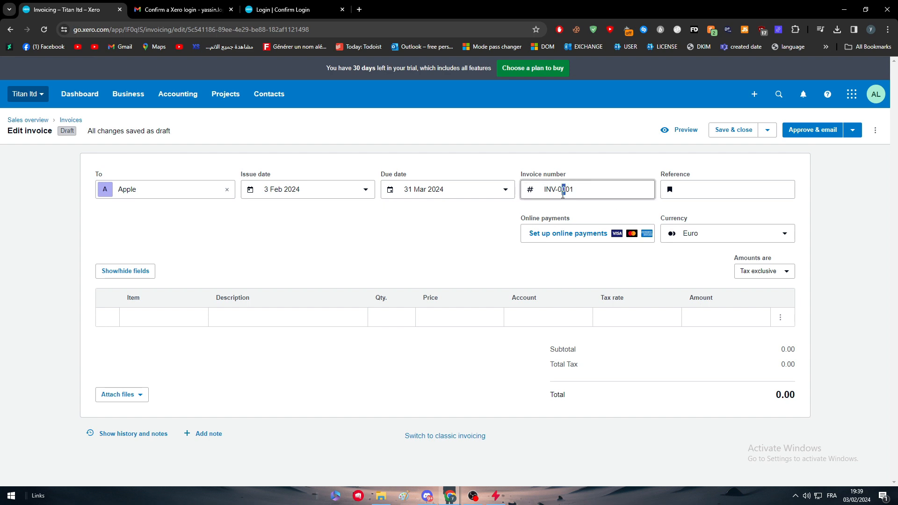
pyautogui.write('2')
pyautogui.click(559, 217)
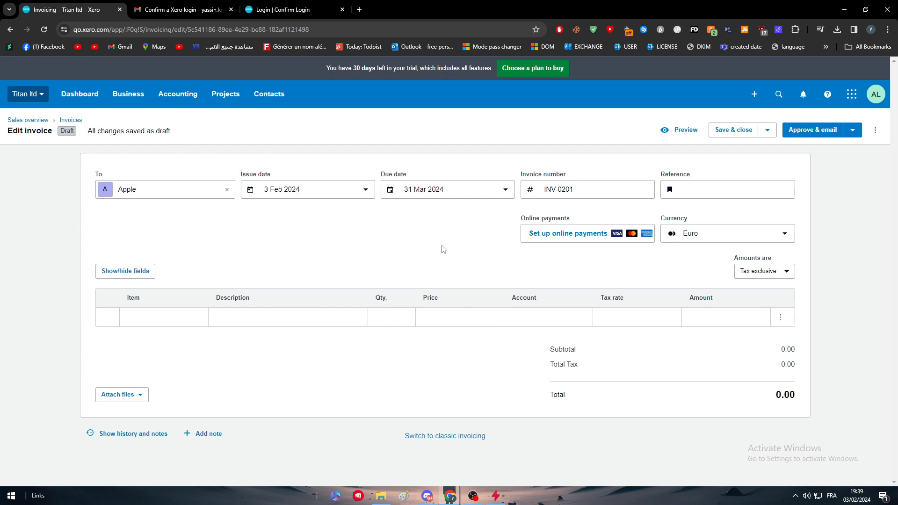
# - Enter A-0001 as the invoice reference
pyautogui.click(671, 196)
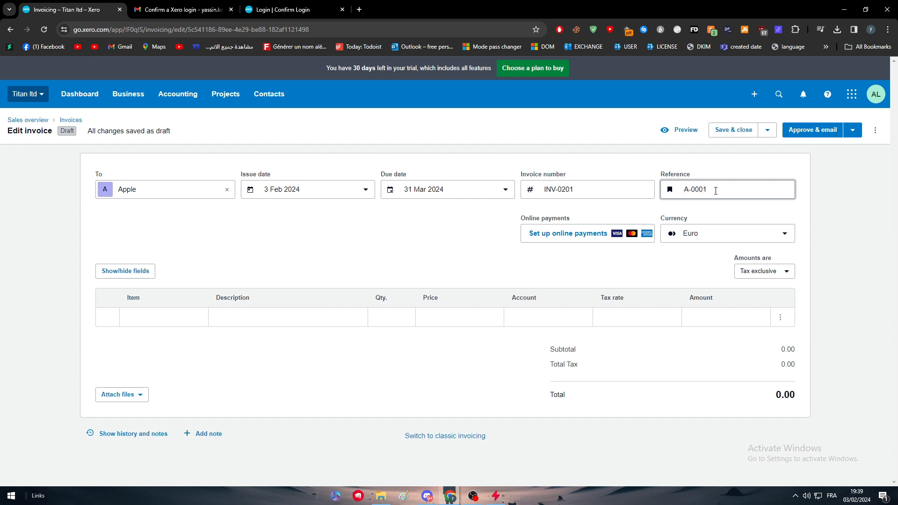
pyautogui.click(814, 186)
pyautogui.click(687, 189)
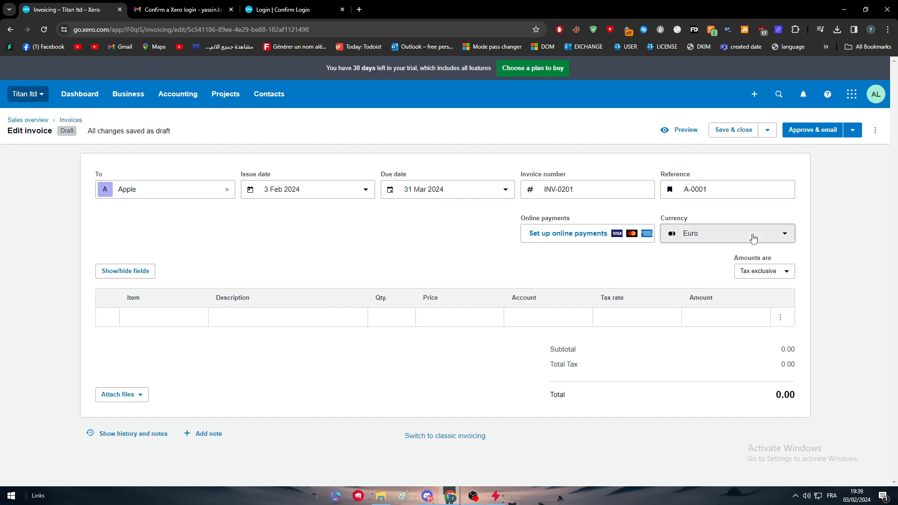
# - Switch the invoice currency to United States Dollar (USD)
pyautogui.click(728, 233)
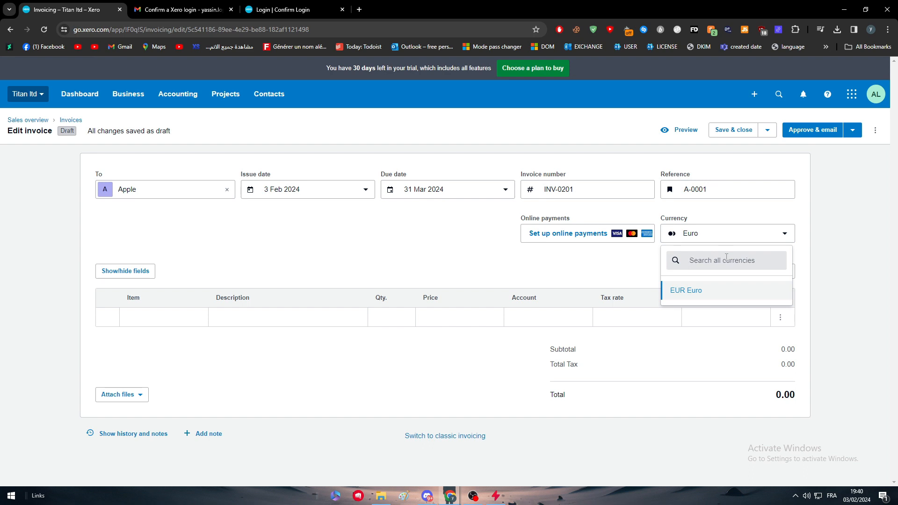
pyautogui.write('dollar')
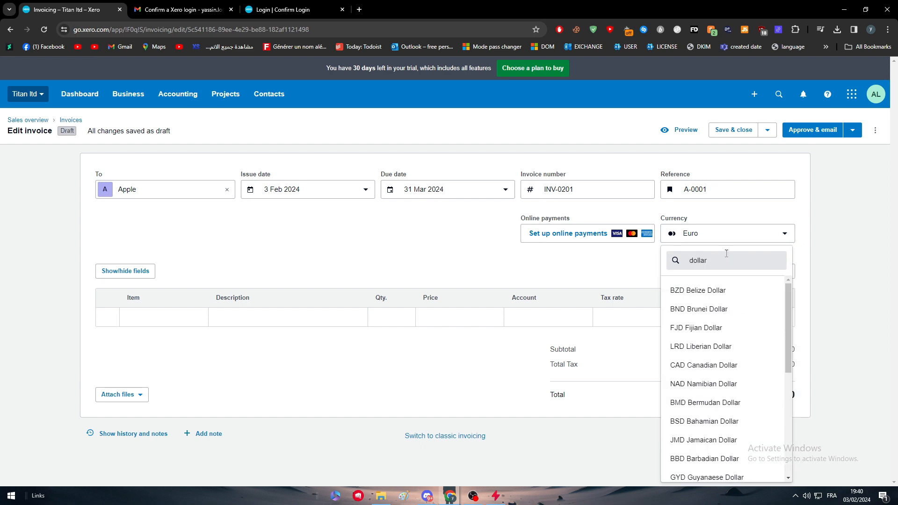
pyautogui.doubleClick(726, 254)
pyautogui.write('USD')
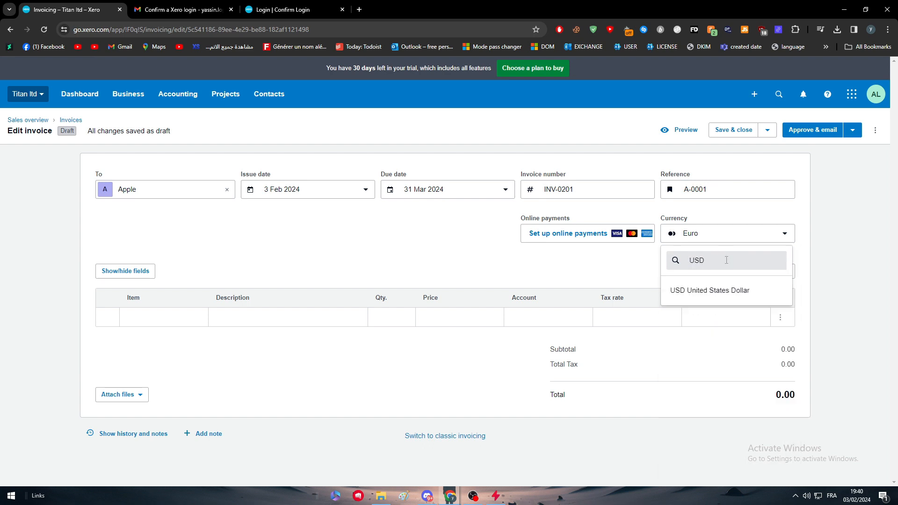
pyautogui.click(730, 291)
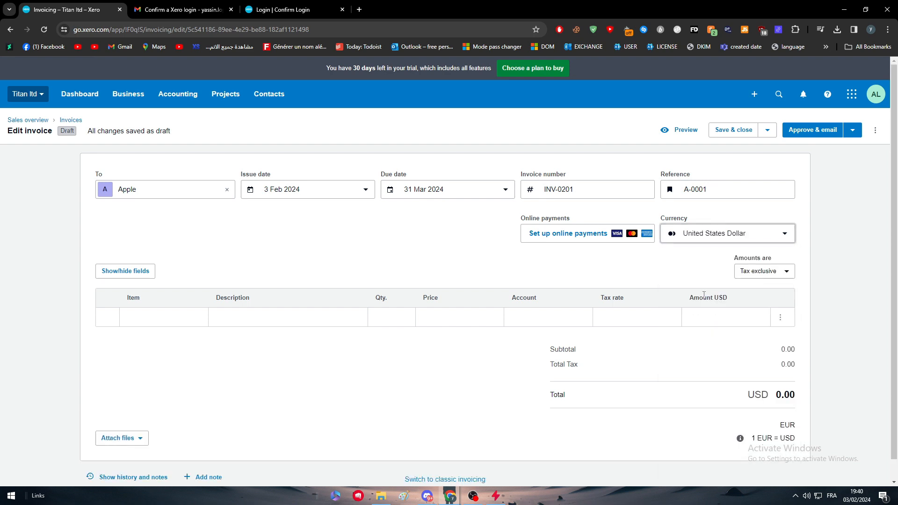
# - Set the invoice amounts to Tax inclusive
pyautogui.click(772, 271)
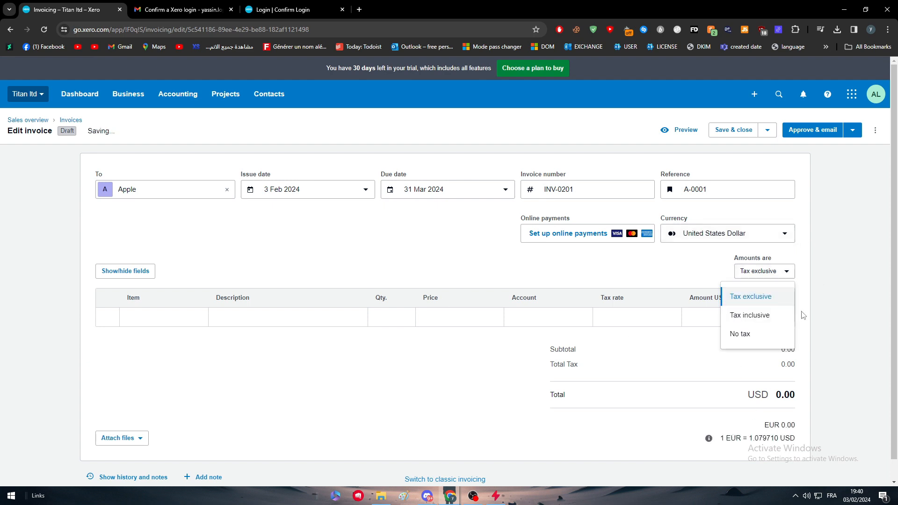
pyautogui.click(761, 322)
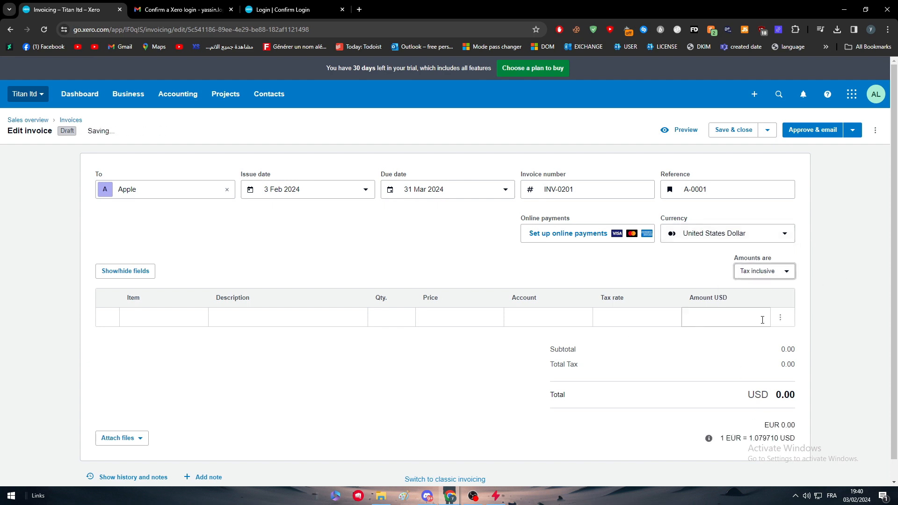
pyautogui.click(786, 271)
pyautogui.click(785, 270)
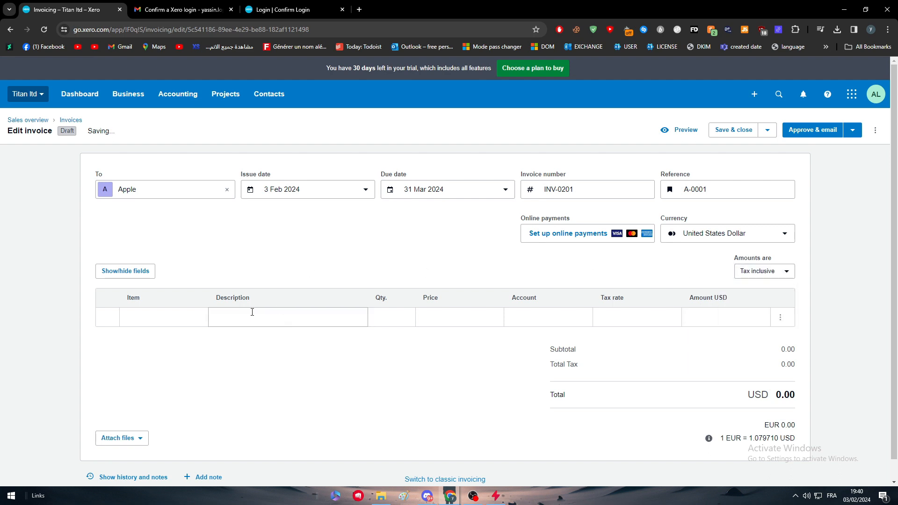
# - Create a new item on the first line with code PXC1 and name GPUS
pyautogui.click(174, 316)
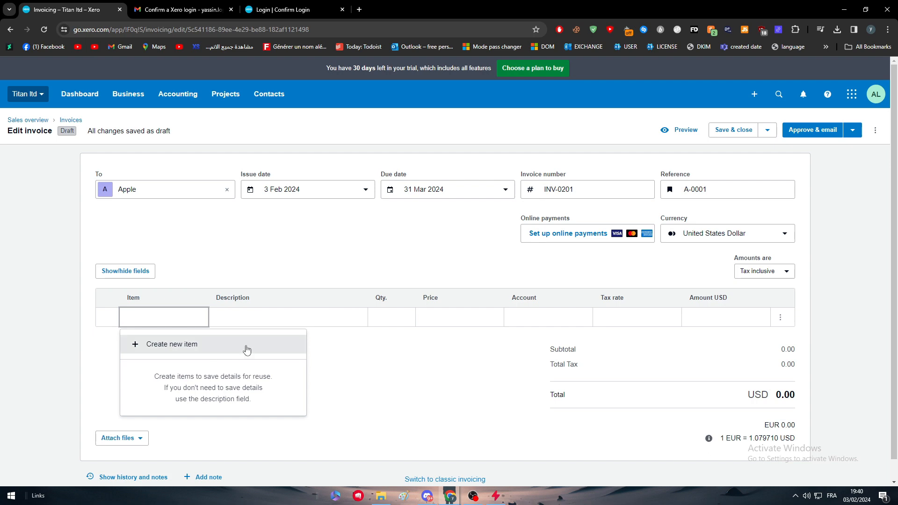
pyautogui.click(116, 345)
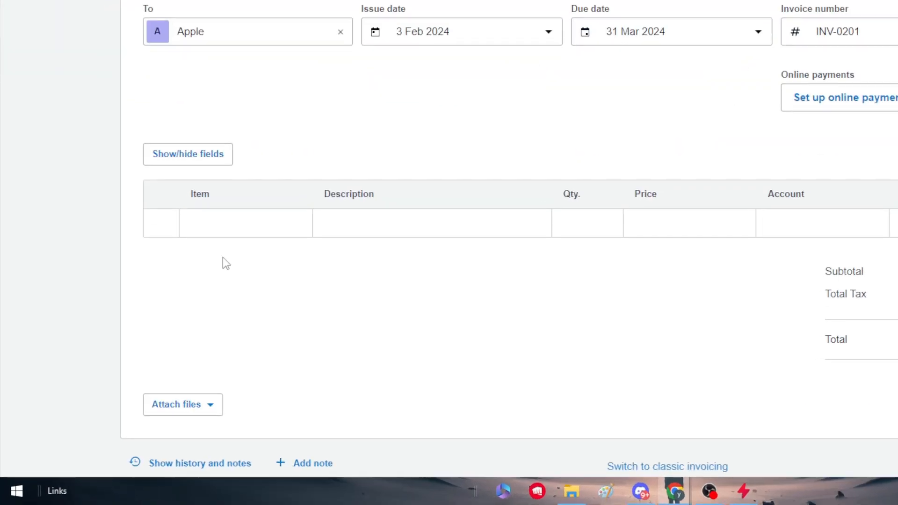
pyautogui.click(153, 313)
pyautogui.click(237, 305)
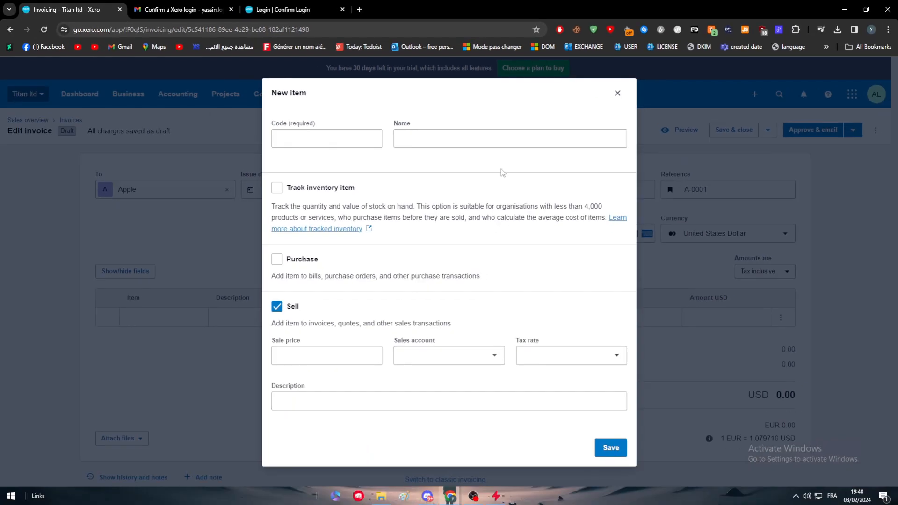
pyautogui.click(323, 142)
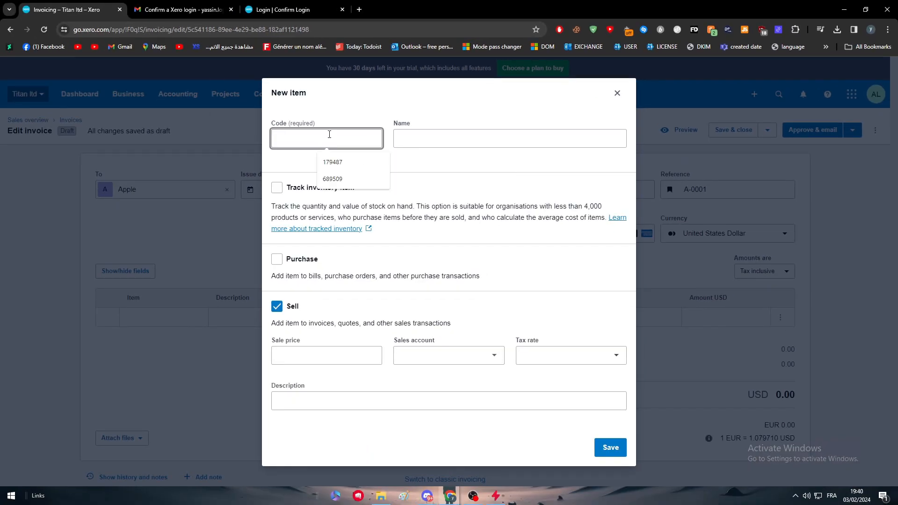
pyautogui.write('PXC1')
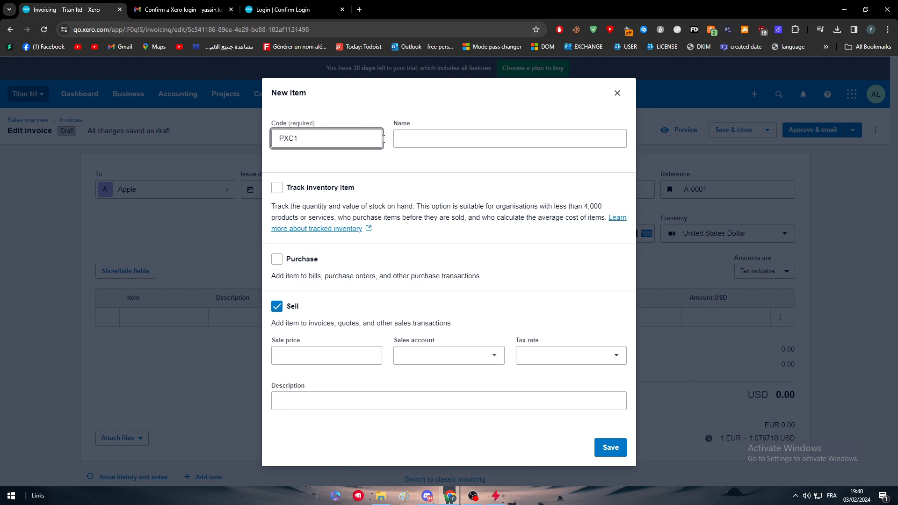
pyautogui.click(457, 139)
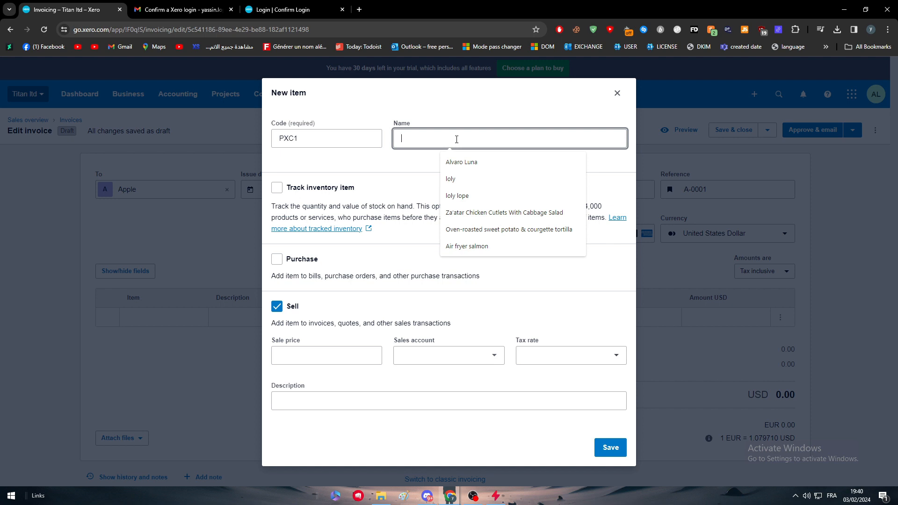
pyautogui.write('GPUS')
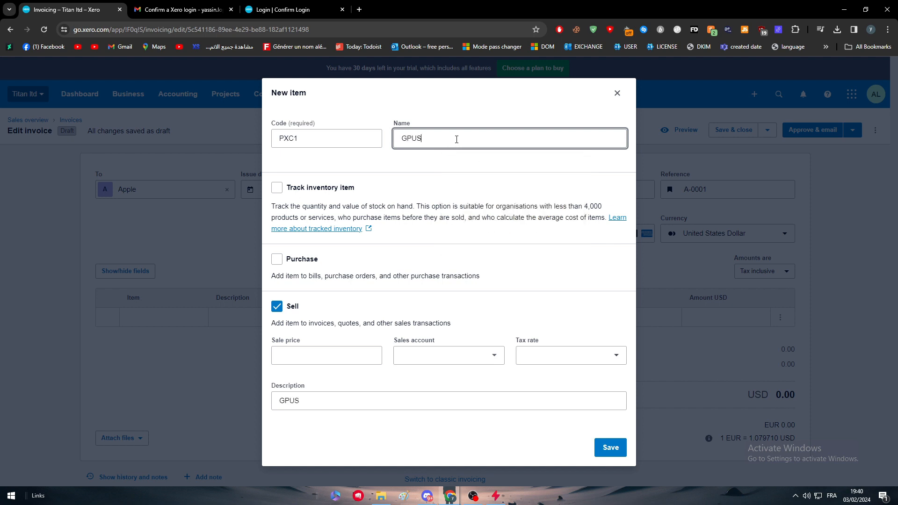
# - Give GPUS a 25.00 sale price in account 200 - Sales and save it onto the line
pyautogui.click(352, 358)
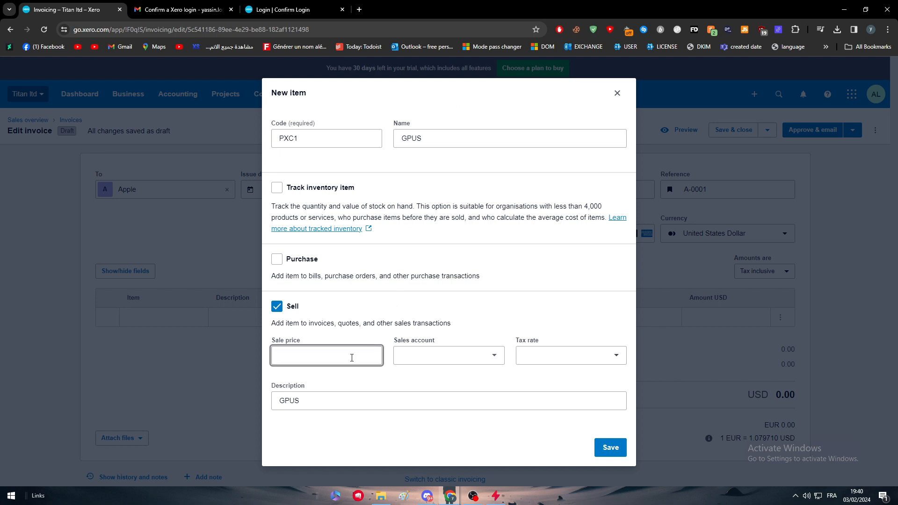
pyautogui.write('1')
pyautogui.click(443, 360)
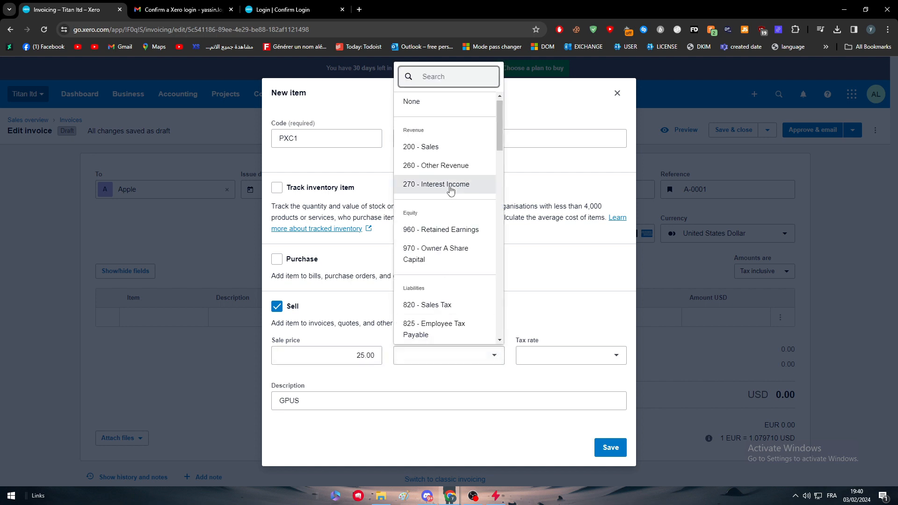
pyautogui.click(439, 148)
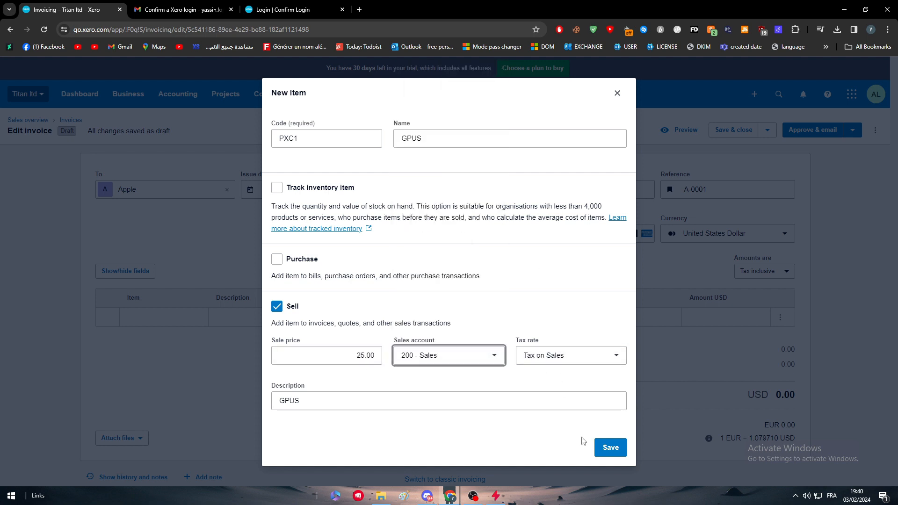
pyautogui.click(609, 448)
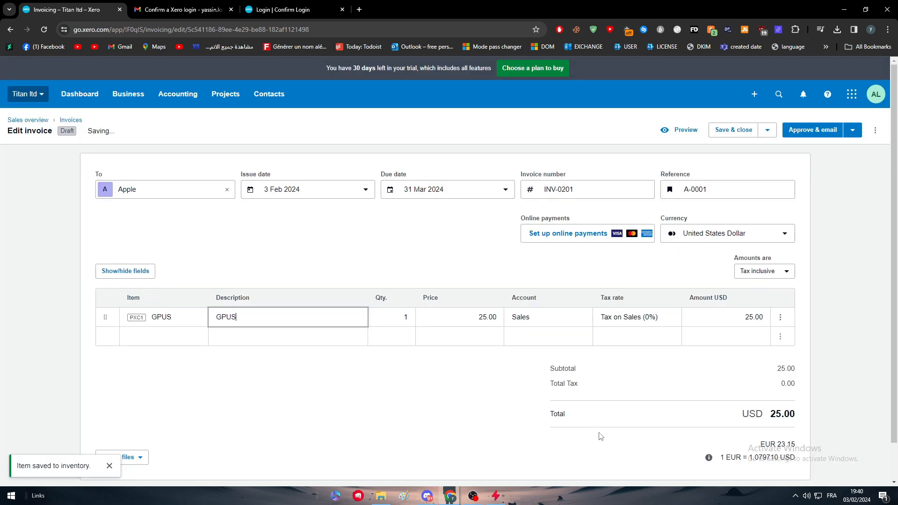
pyautogui.click(282, 376)
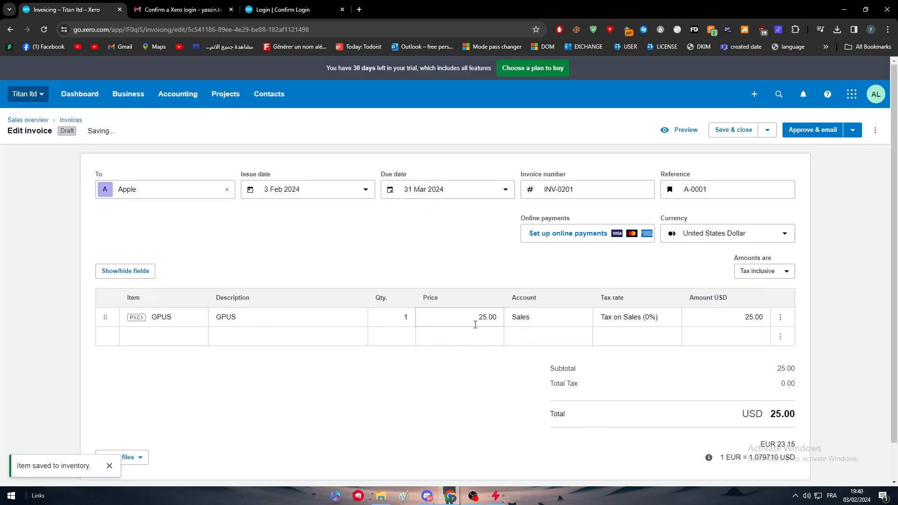
# - Enter 20000 as the GPUS quantity, bringing the total to USD 500,000.00
pyautogui.click(394, 320)
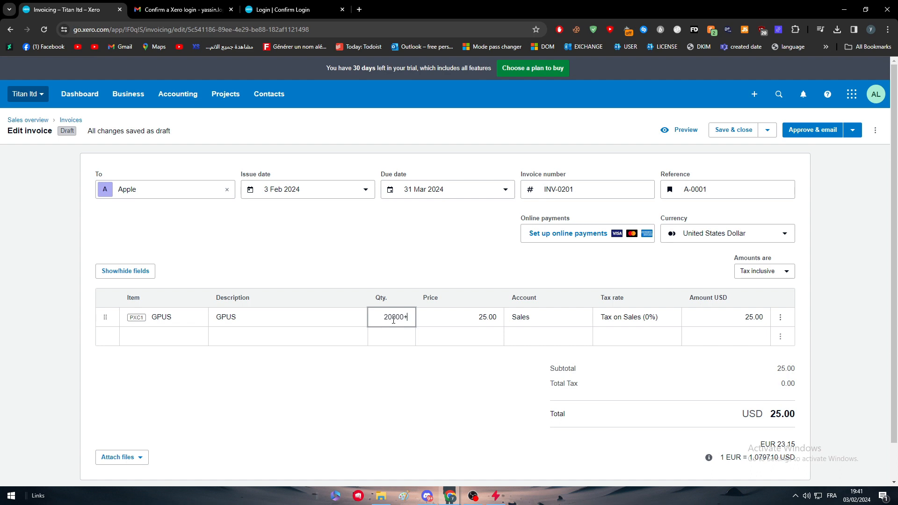
pyautogui.press('BackSpace')
pyautogui.click(366, 357)
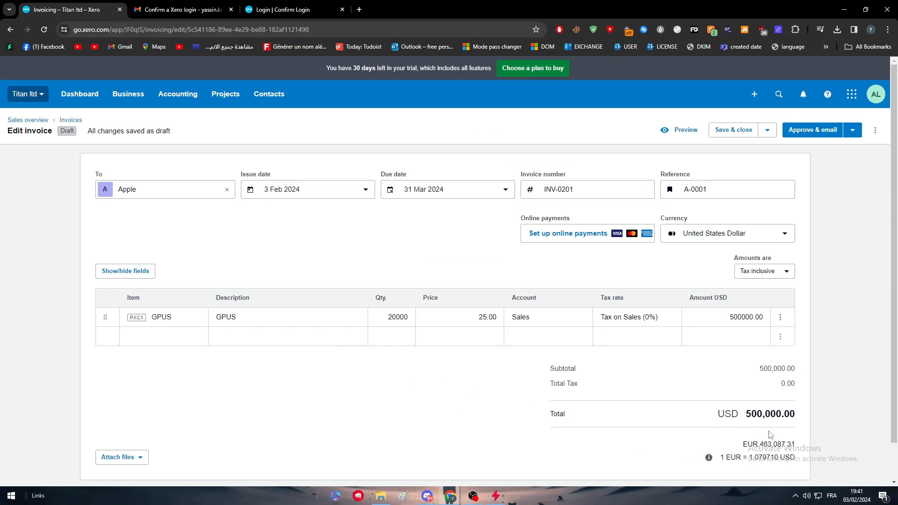
pyautogui.scroll(-1, 554, 369)
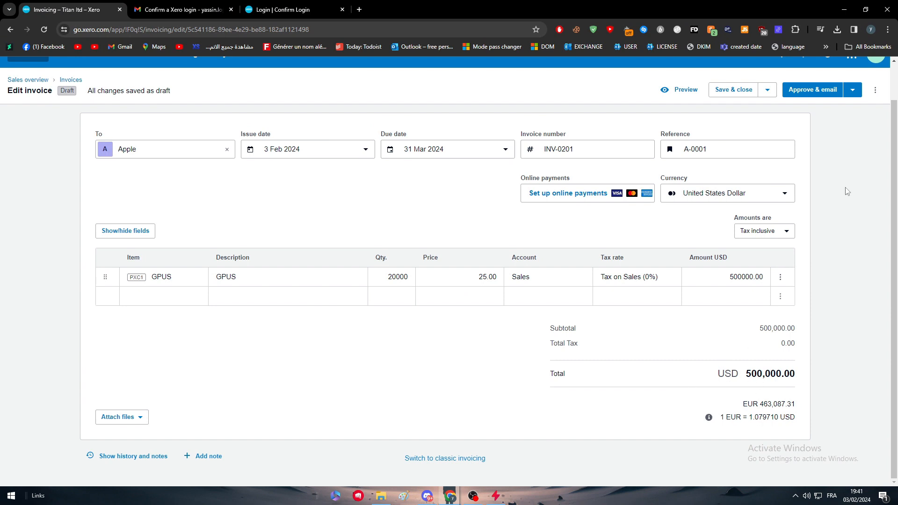
pyautogui.click(875, 89)
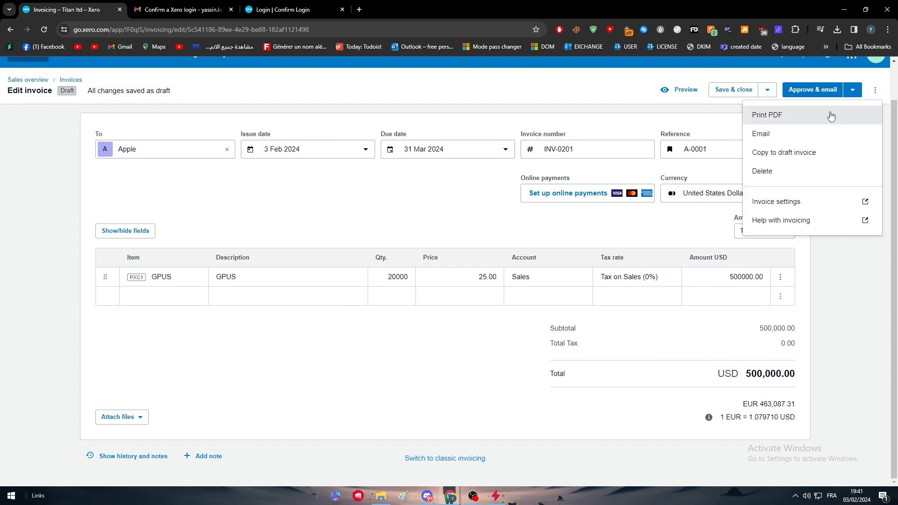
# - Copy and save the Standard branding theme from invoice settings, then return to draft INV-0201
pyautogui.click(824, 206)
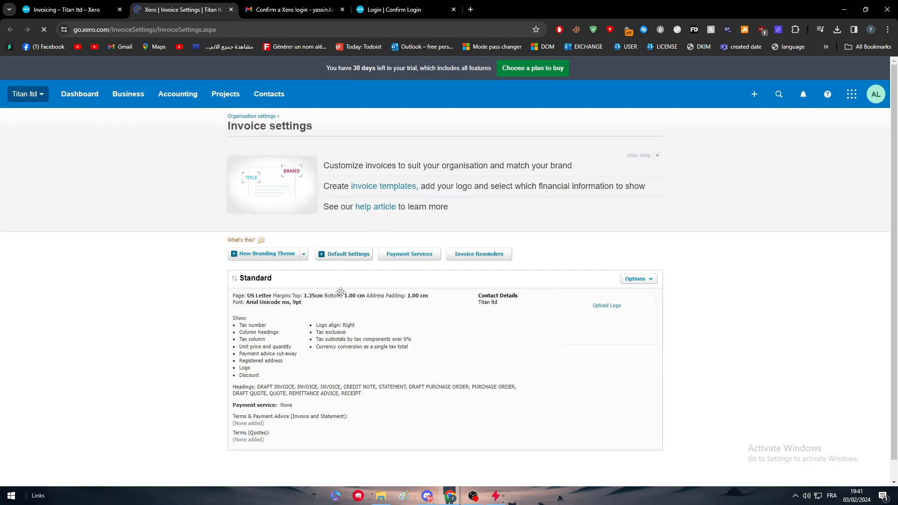
pyautogui.scroll(-1, 340, 291)
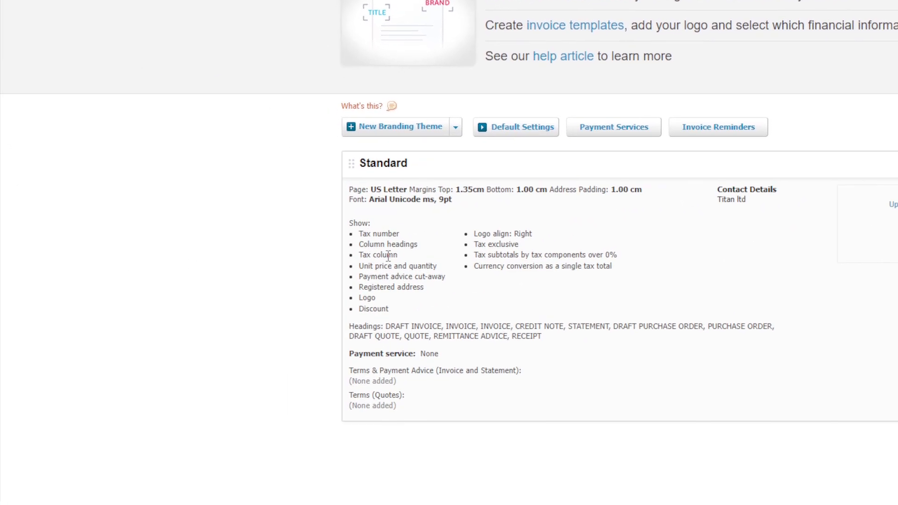
pyautogui.click(745, 168)
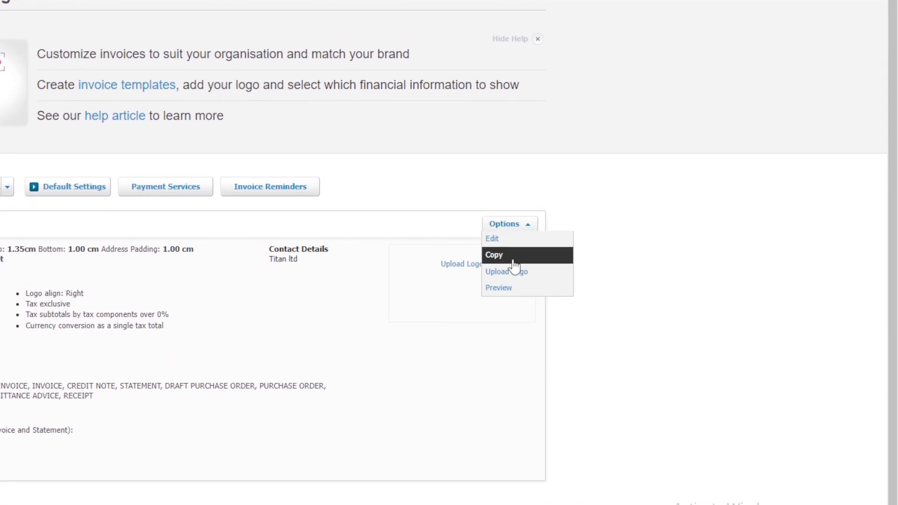
pyautogui.click(514, 261)
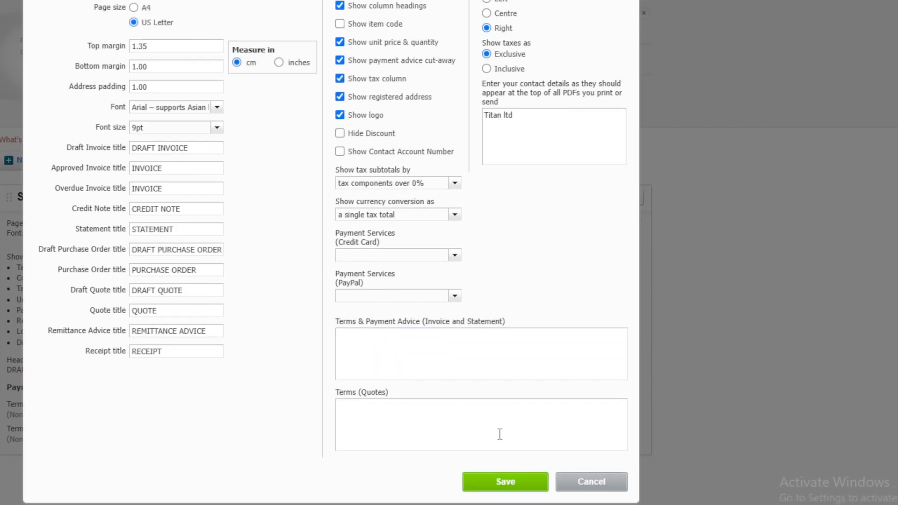
pyautogui.click(562, 504)
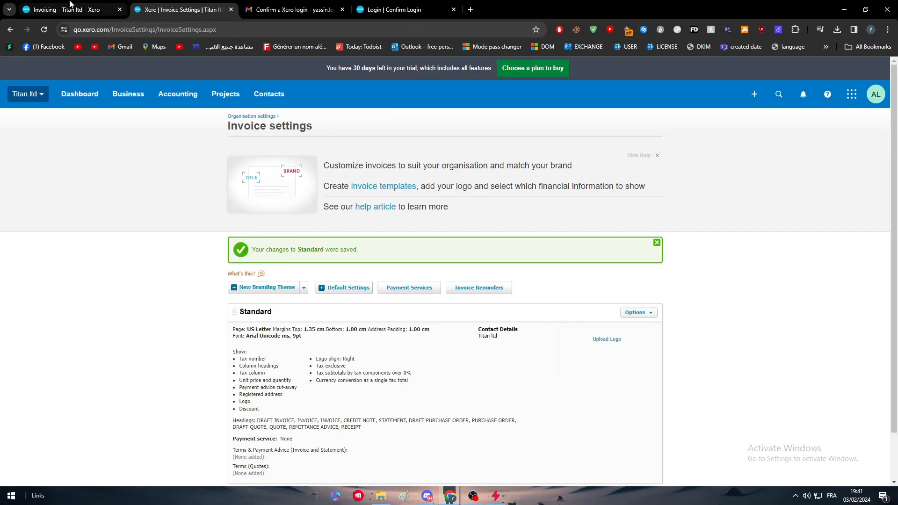
pyautogui.click(70, 6)
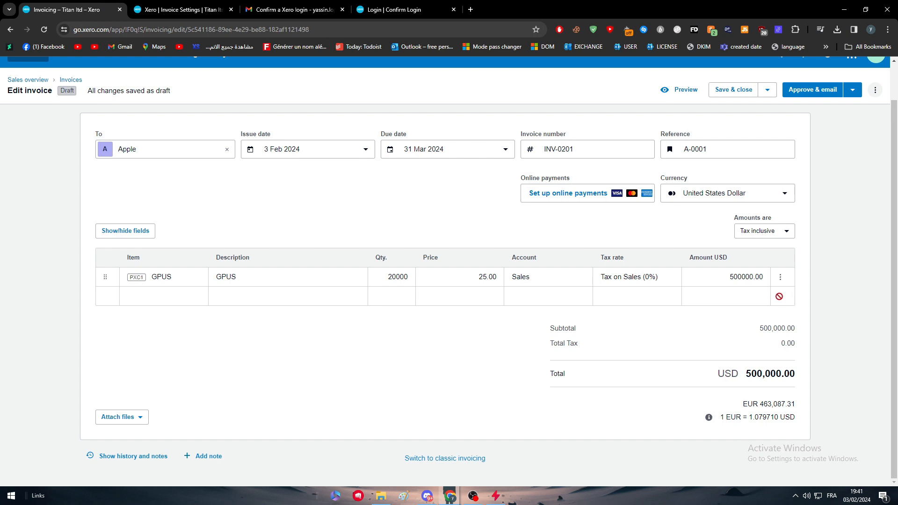
# - Cycle Amounts are through No tax and Tax exclusive, then back to Tax inclusive
pyautogui.click(764, 231)
pyautogui.click(739, 296)
pyautogui.click(775, 249)
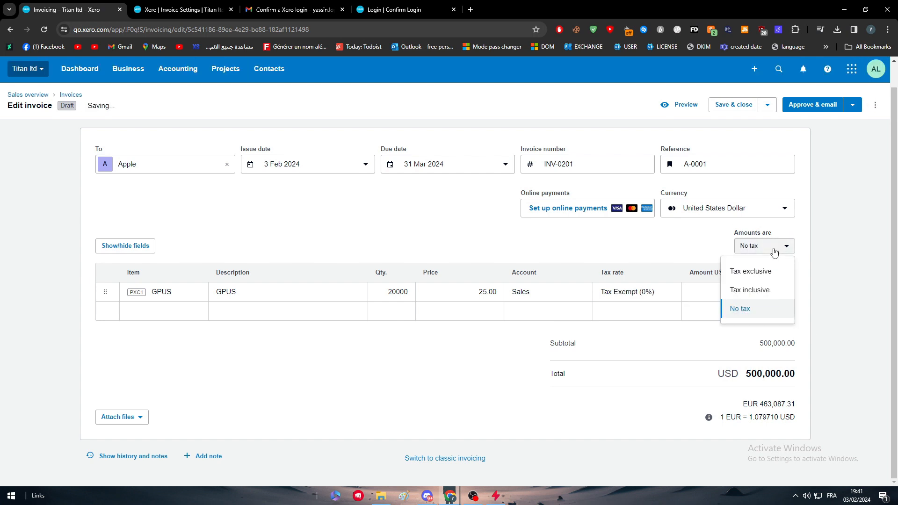
pyautogui.click(757, 272)
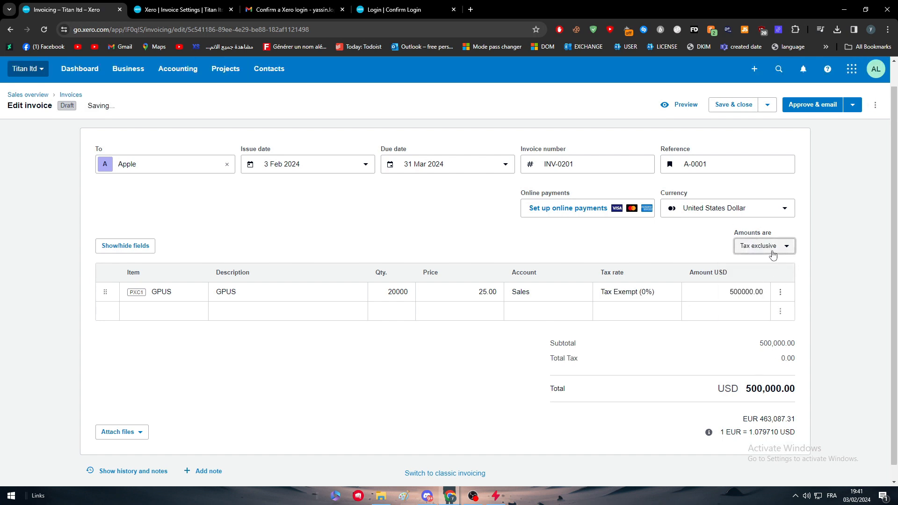
pyautogui.click(758, 247)
pyautogui.click(768, 292)
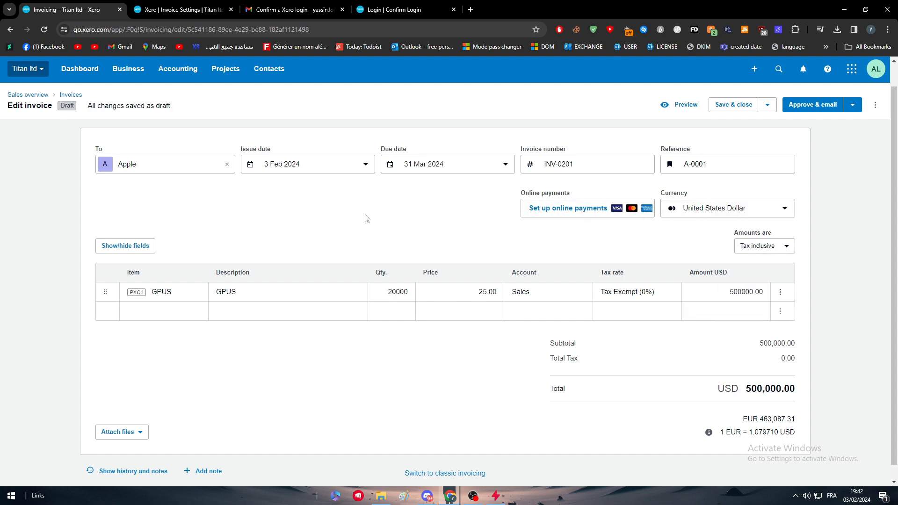
pyautogui.scroll(-1, 365, 217)
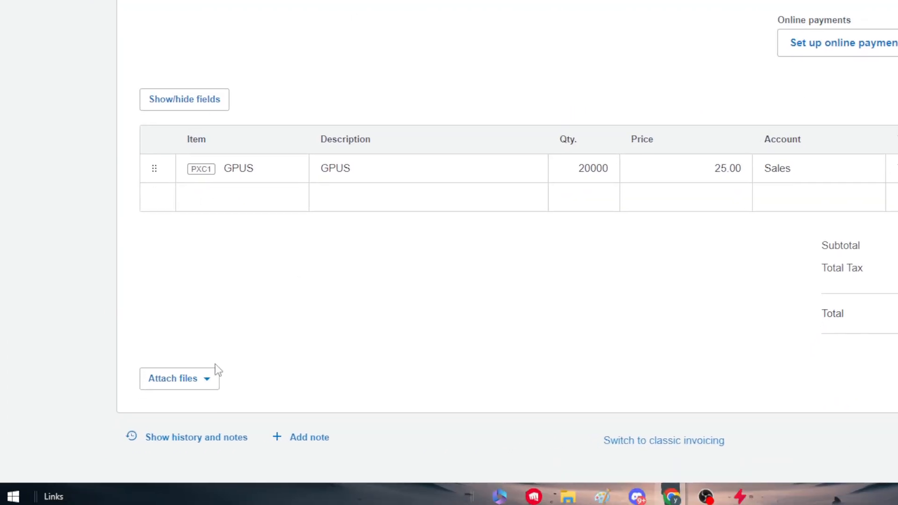
pyautogui.click(130, 421)
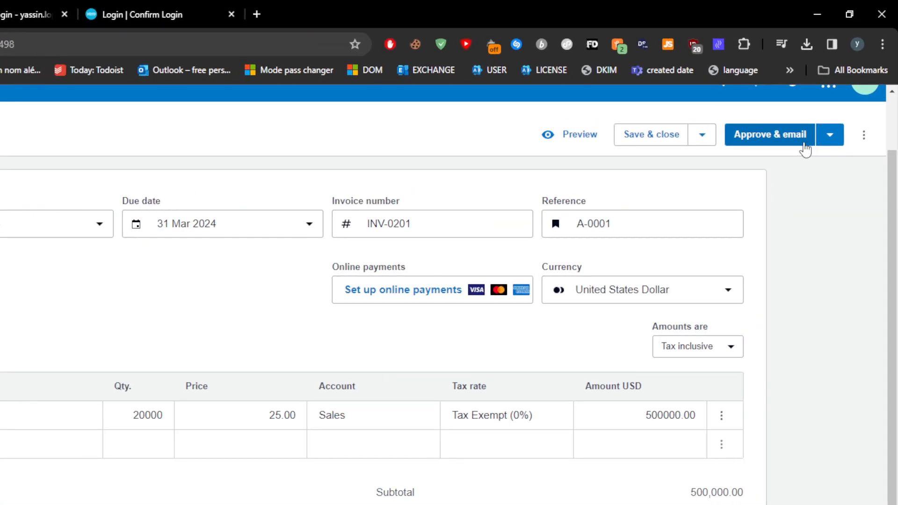
# - Approve INV-0201 with Approve & email, then close the Send invoice dialog
pyautogui.click(825, 94)
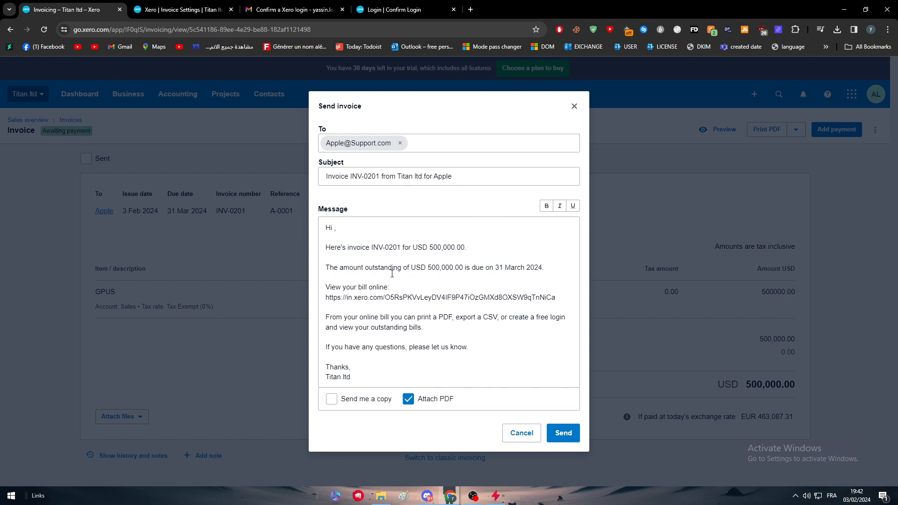
pyautogui.click(575, 106)
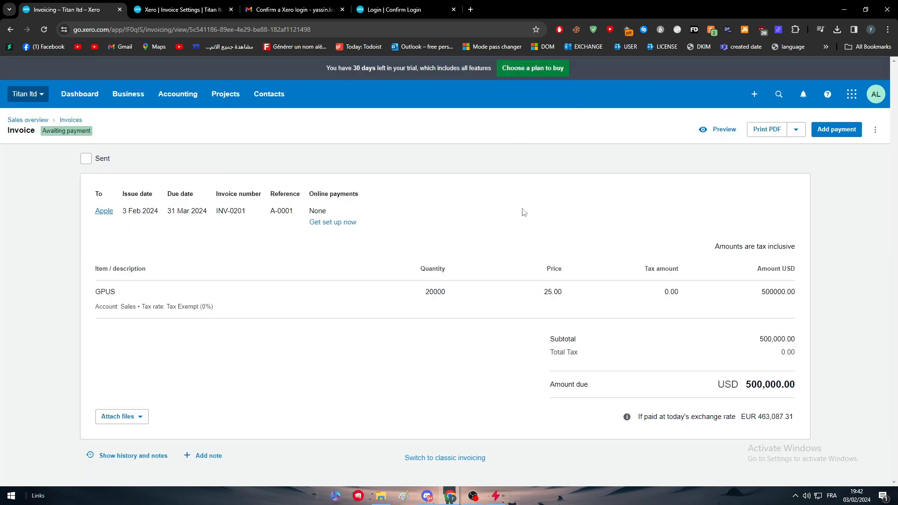